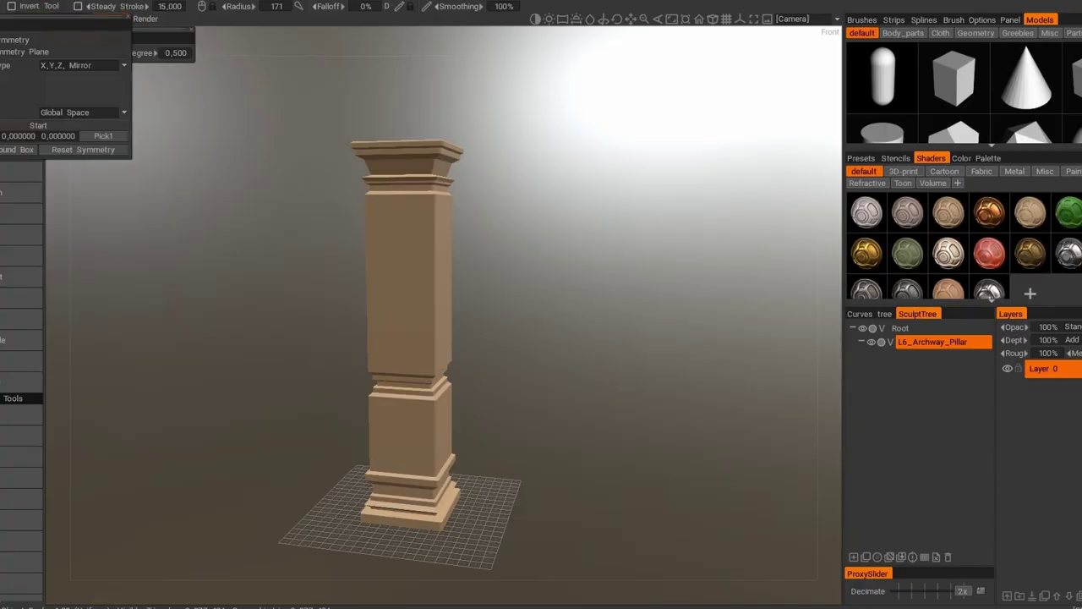
Round off the base slab's front edge and corner with the smooth brush
left_click_drag(451, 436, 263, 408)
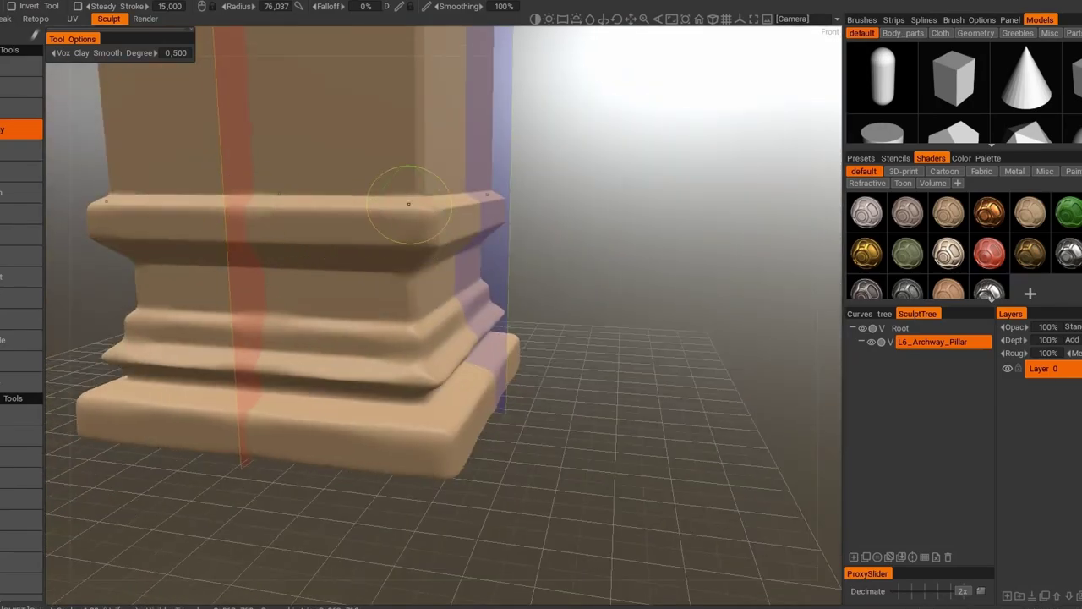
right_click_drag(289, 262, 311, 270)
right_click_drag(381, 302, 469, 228)
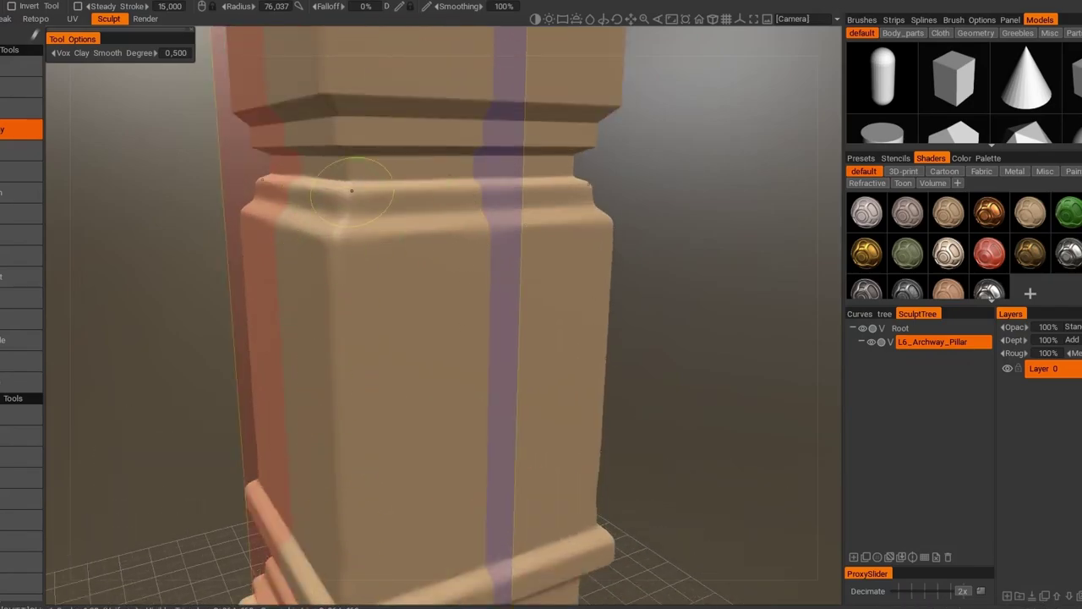
Reshape the top cap moulding's edge and smooth the cap's upper surface
mouse_move(339, 79)
right_mouse_down()
mouse_move(386, 36)
mouse_move(398, 321)
mouse_move(436, 510)
right_mouse_up()
right_click_drag(439, 249, 394, 234)
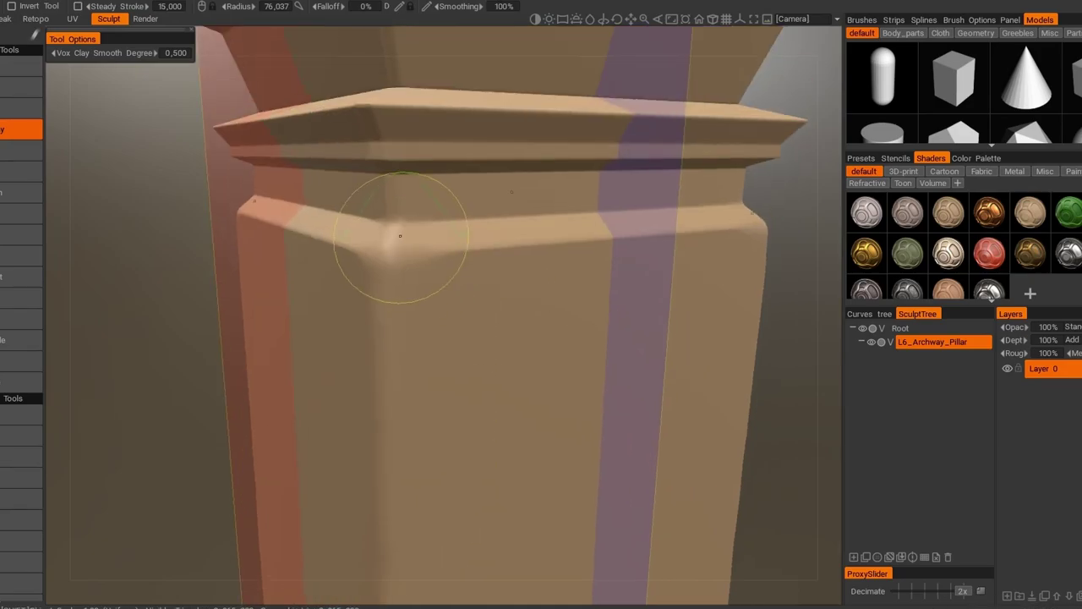
left_click_drag(445, 110, 471, 103)
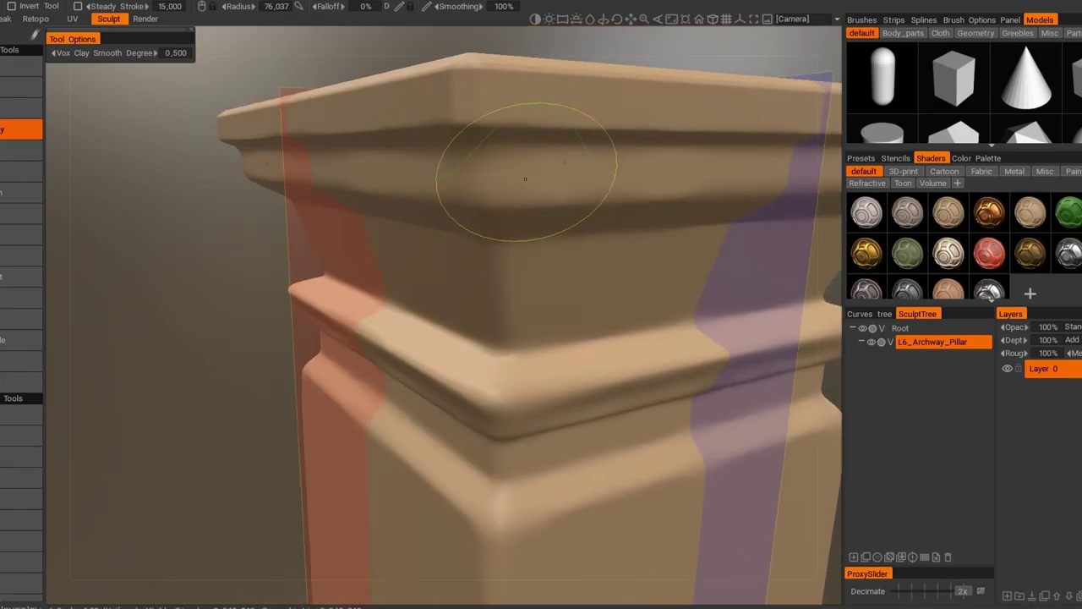
left_click_drag(795, 93, 289, 73)
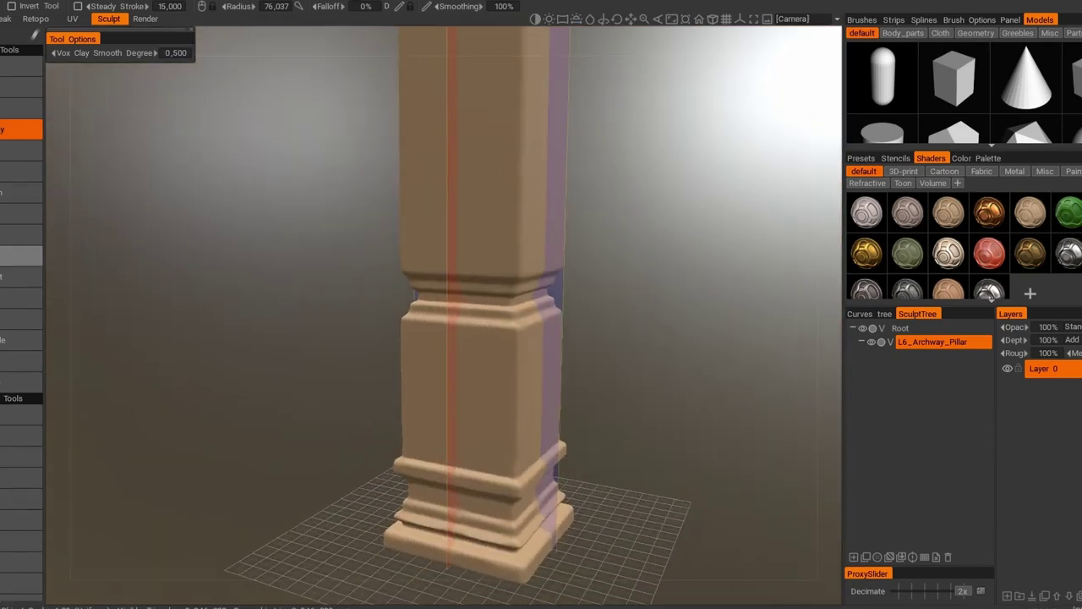
left_click(9, 5)
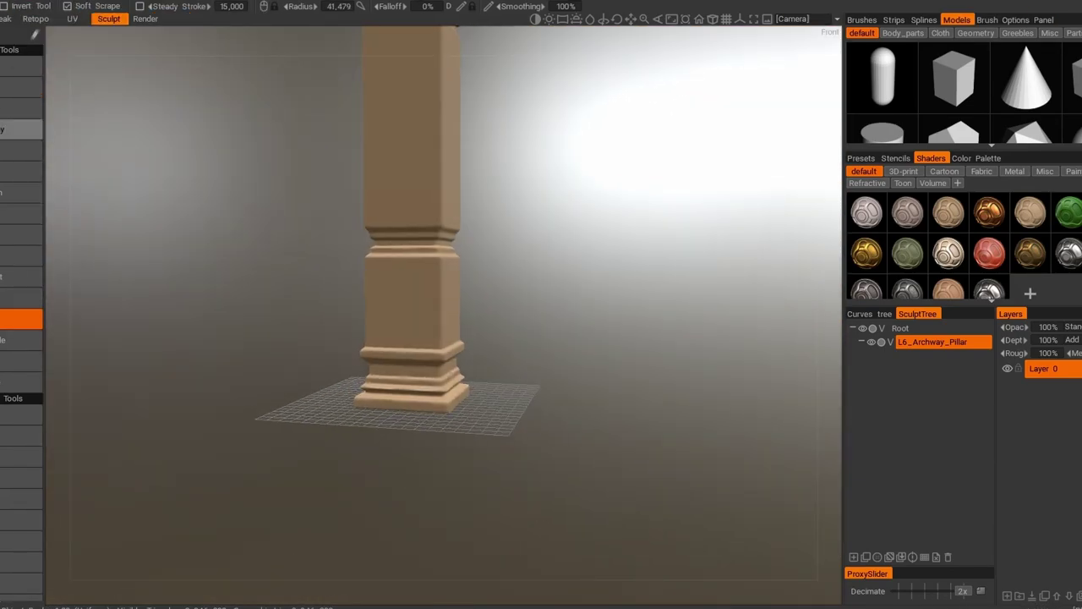
Resample the pillar voxel mesh to a required poly count of 646000
type("646000")
key("Return")
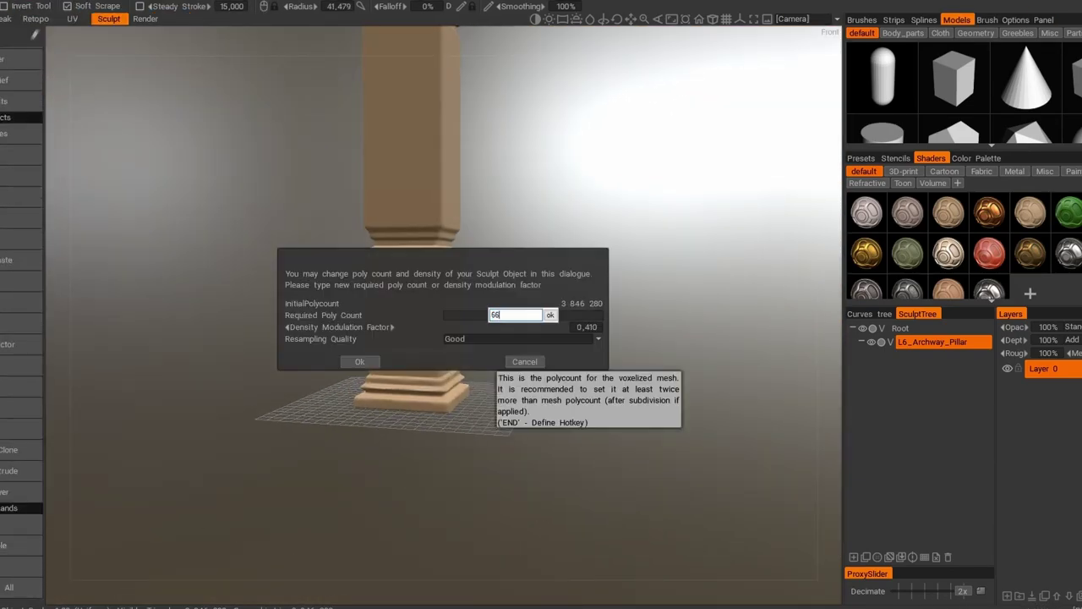
type("0000")
key("Return")
key("Return")
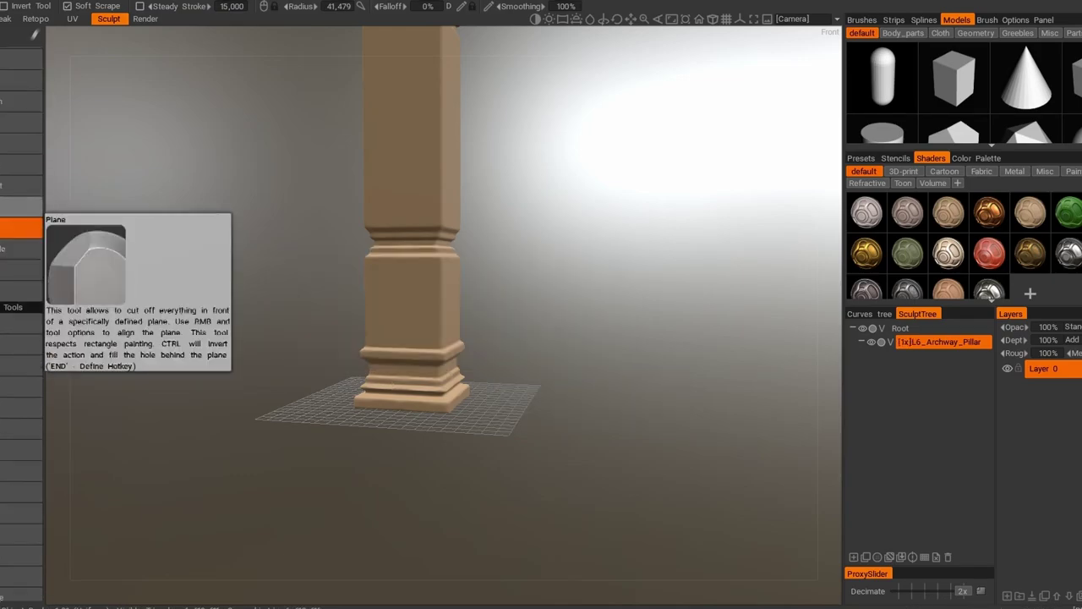
left_click(21, 226)
scroll(385, 317, "up", 5)
Carve a crease down the pillar corner, extending it up to the moulding
left_click_drag(386, 192, 360, 293)
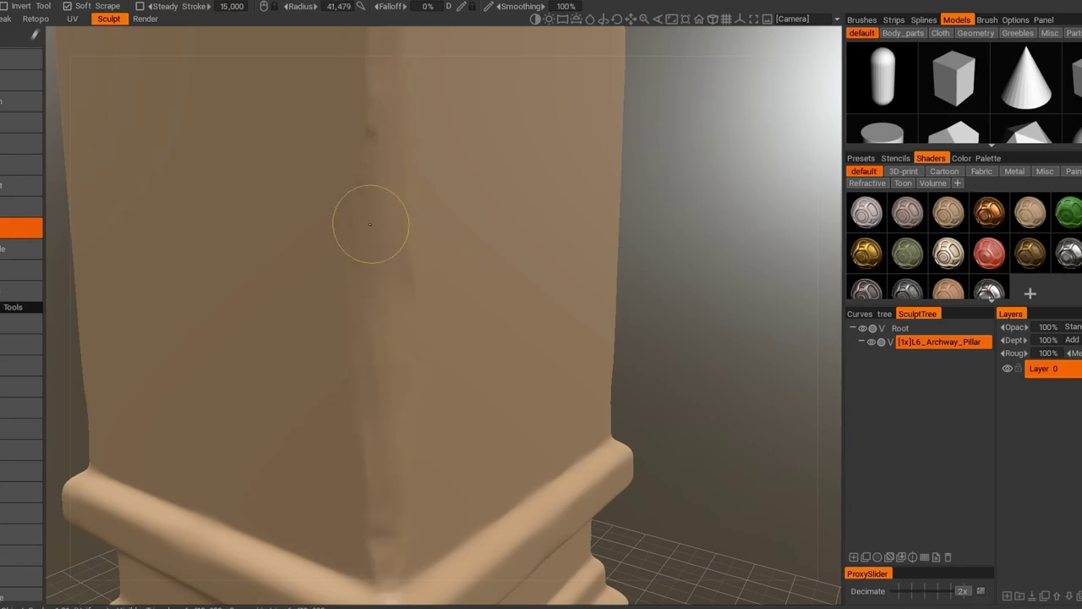
middle_click_drag(387, 569, 434, 225)
mouse_move(545, 473)
middle_mouse_down()
mouse_move(508, 381)
mouse_move(536, 278)
middle_mouse_up()
left_click_drag(536, 279, 449, 228)
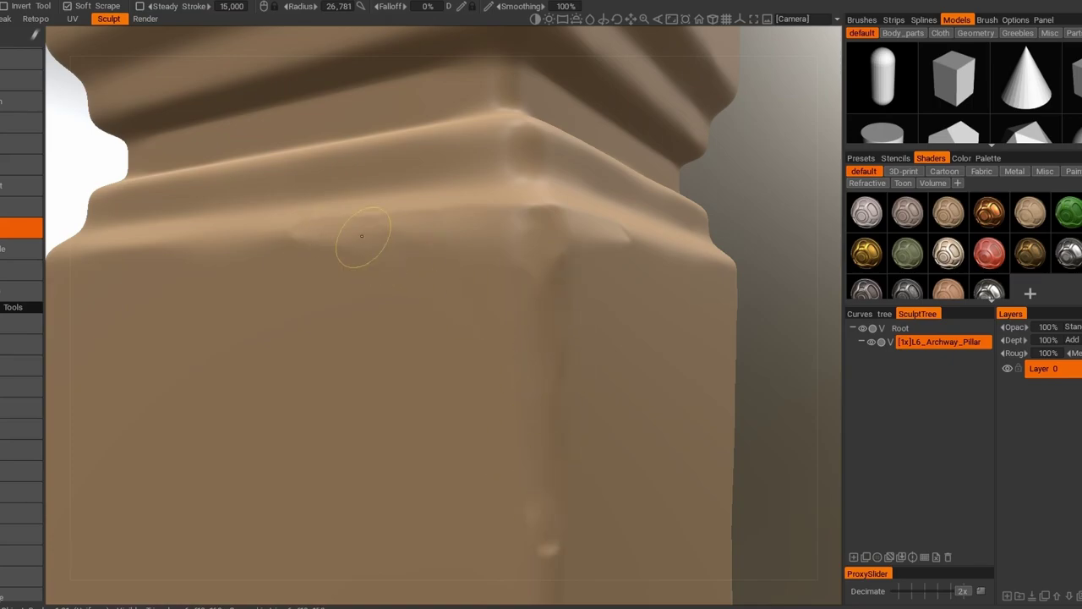
scroll(252, 241, "down", 5)
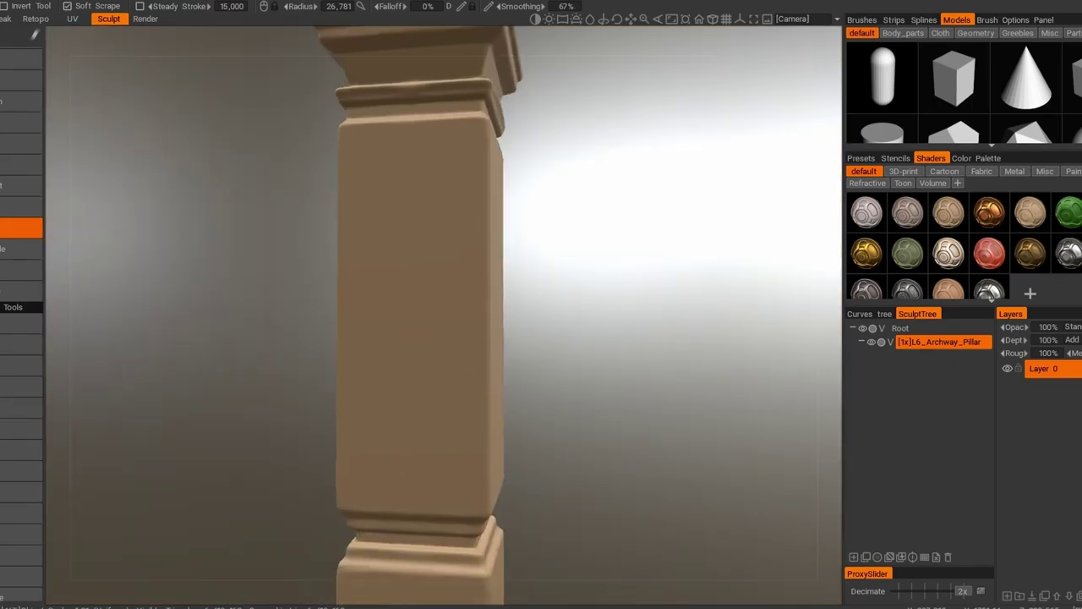
scroll(498, 309, "up", 5)
middle_click_drag(498, 309, 485, 270)
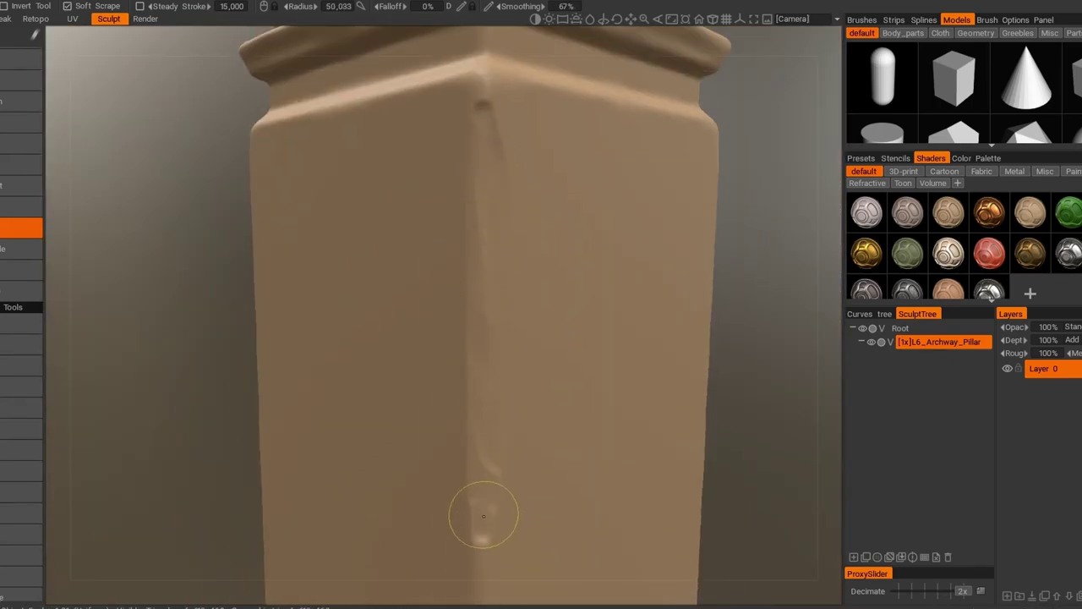
middle_click_drag(467, 389, 488, 508)
right_click_drag(488, 507, 507, 434)
Flatten a worn band along the moulding above the front corner
scroll(507, 434, "down", 3)
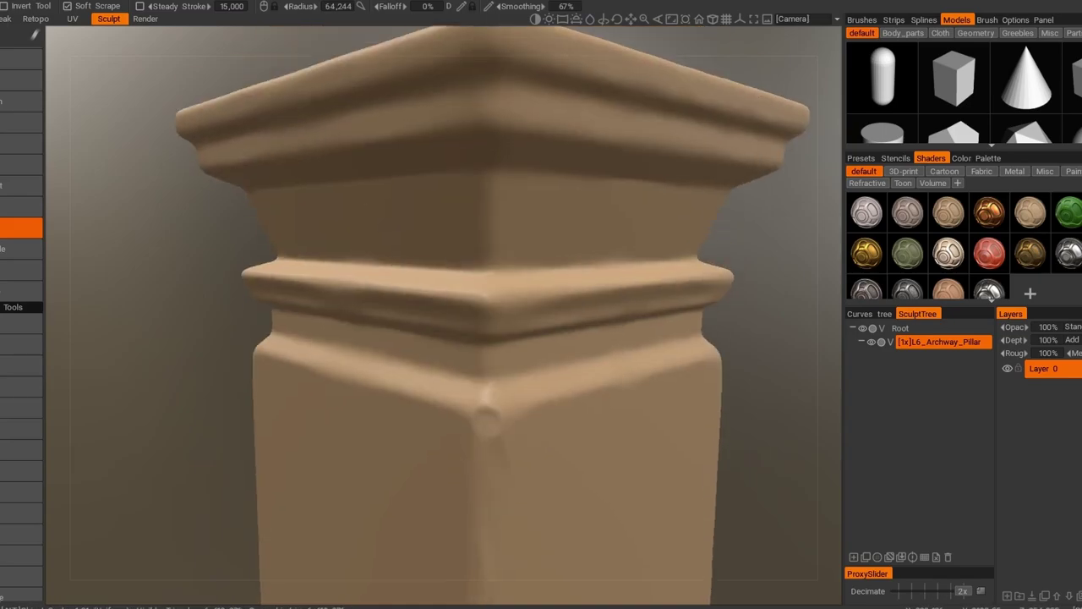
scroll(496, 356, "up", 3)
scroll(495, 357, "down", 3)
scroll(495, 357, "up", 3)
scroll(495, 356, "up", 3)
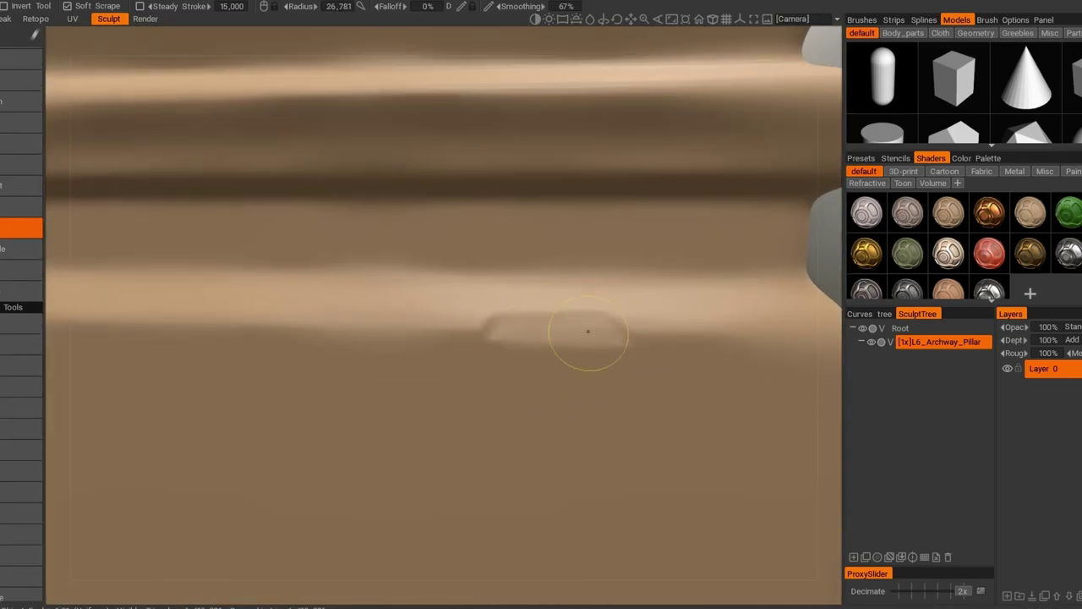
mouse_move(586, 326)
left_mouse_down()
mouse_move(336, 366)
mouse_move(208, 346)
mouse_move(396, 362)
left_mouse_up()
scroll(279, 357, "down", 3)
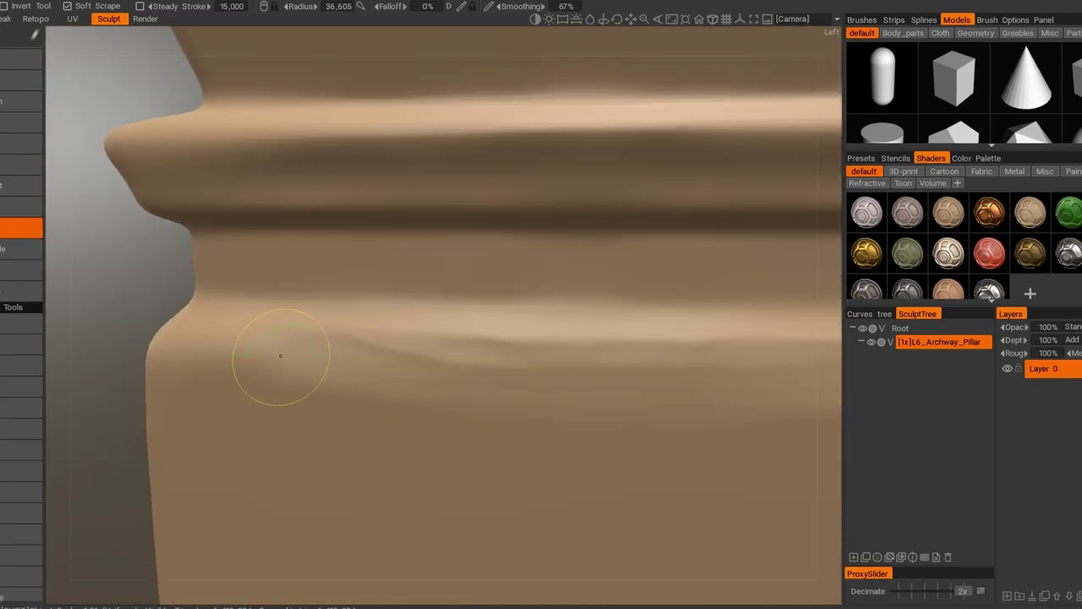
scroll(574, 312, "up", 3)
scroll(574, 311, "down", 3)
scroll(422, 381, "up", 3)
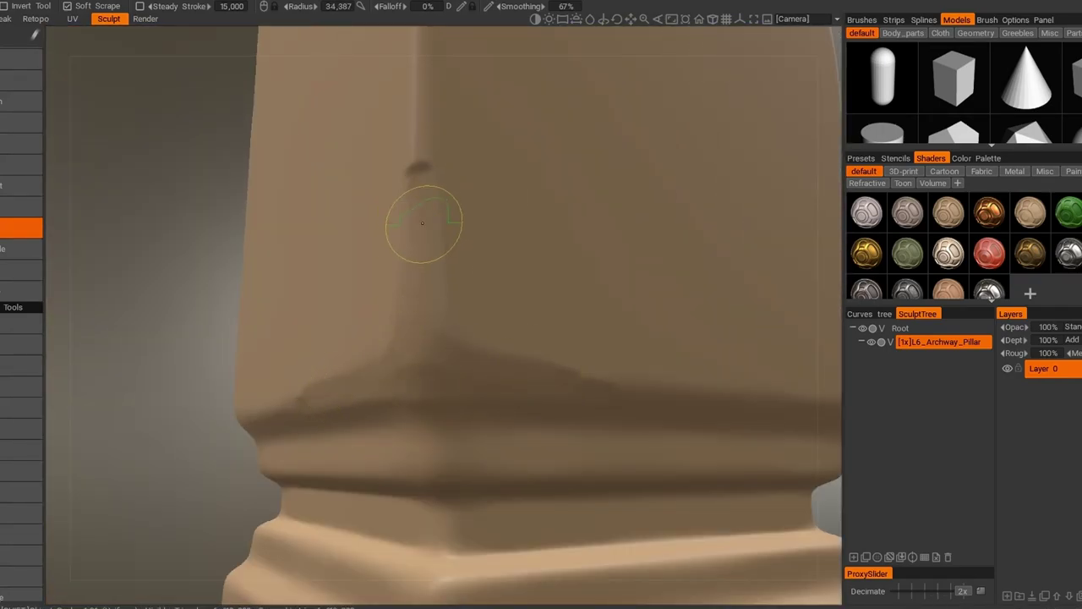
scroll(392, 365, "down", 3)
scroll(392, 365, "up", 3)
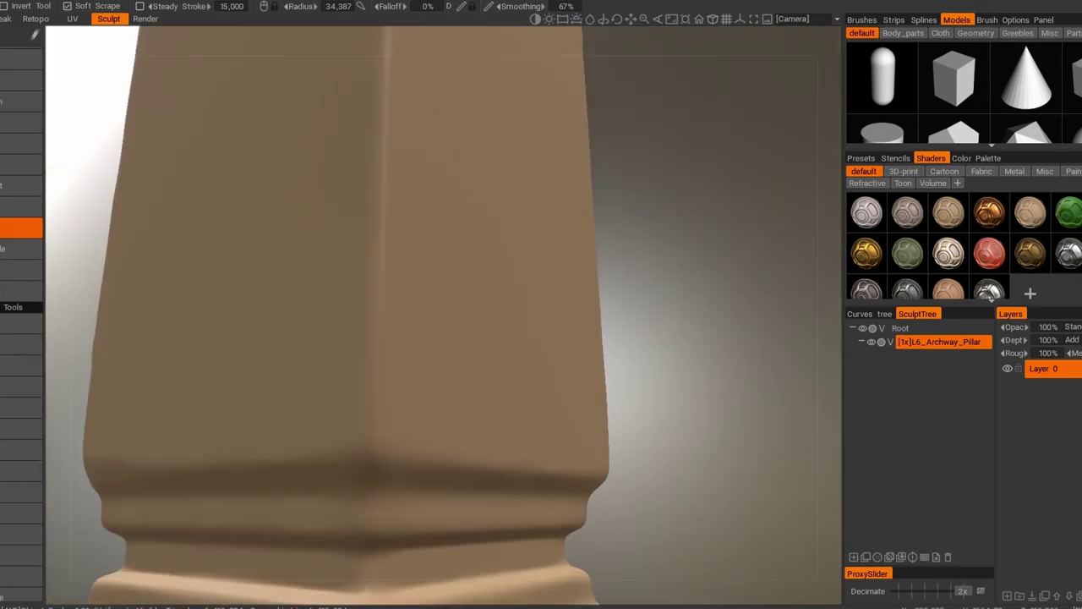
Dent the corner where it meets the base moulding and soften its vertical groove
left_click_drag(350, 386, 437, 456)
left_click_drag(363, 289, 273, 458)
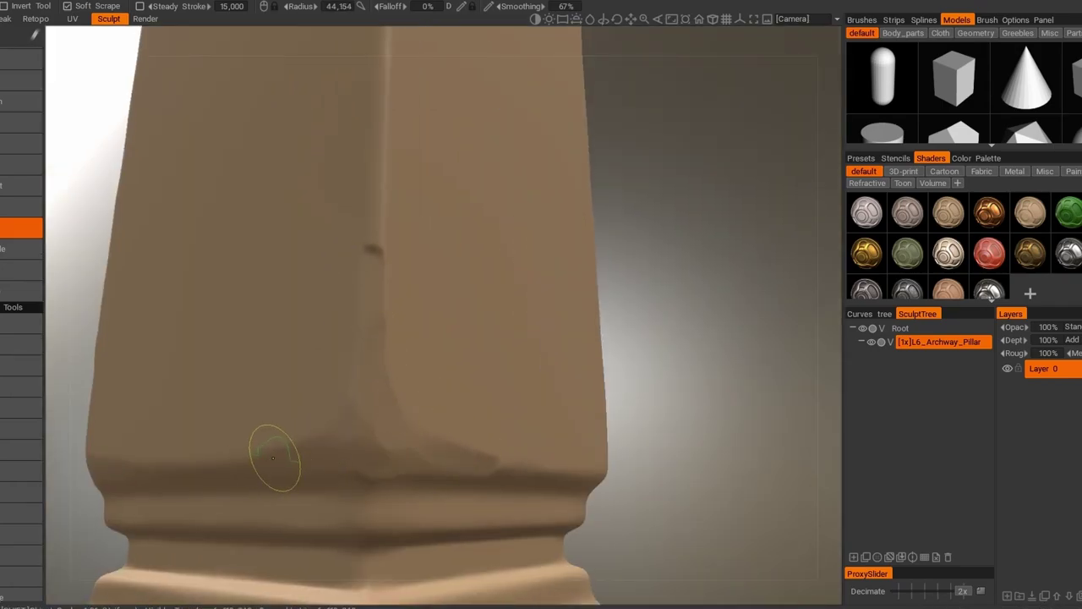
scroll(361, 222, "down", 3)
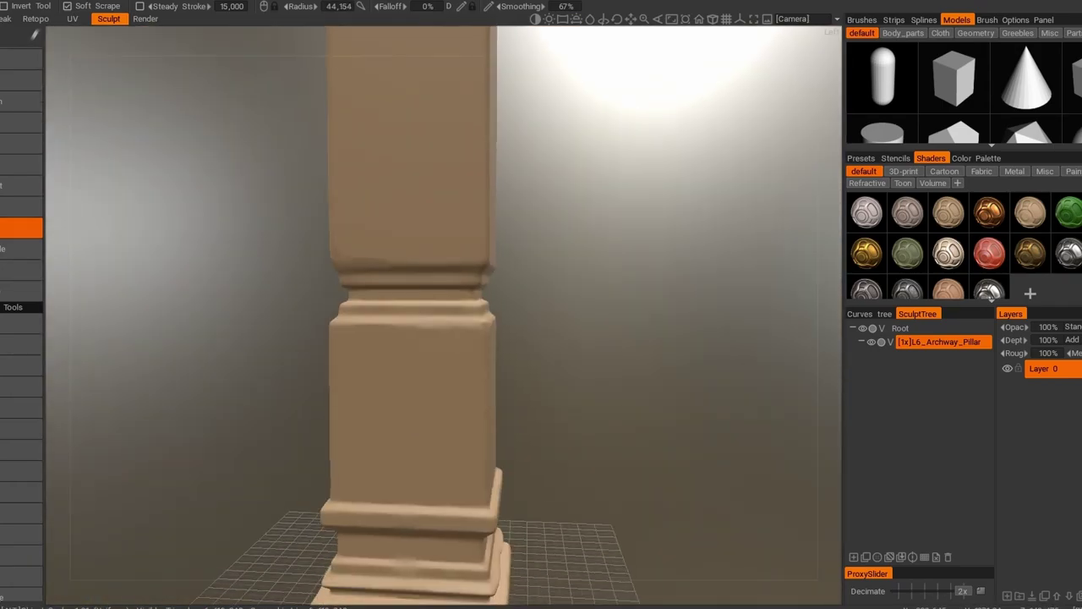
scroll(390, 200, "up", 3)
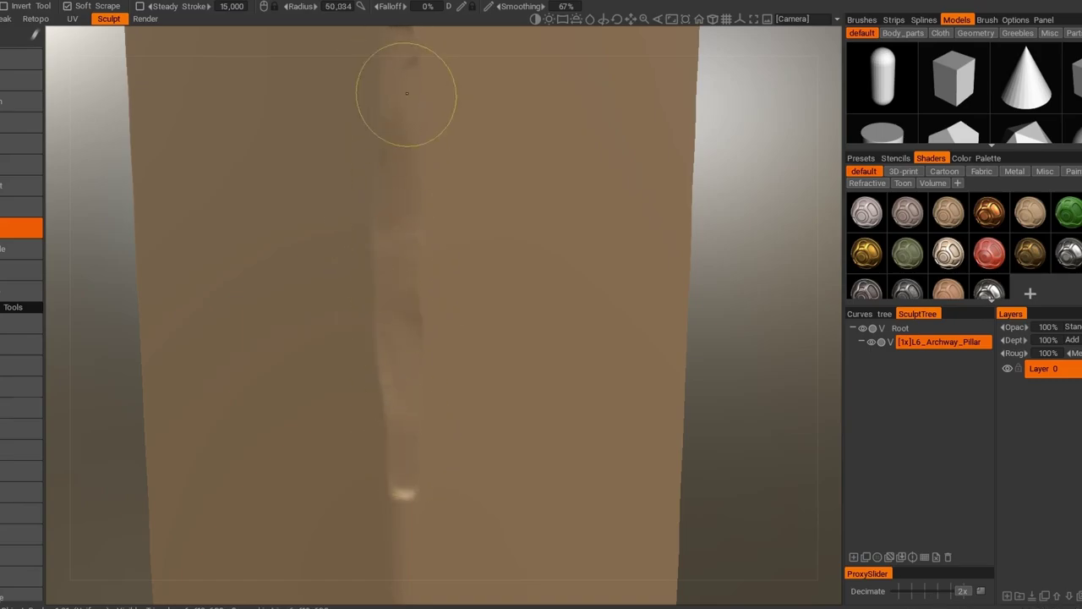
left_click_drag(400, 49, 387, 362)
scroll(392, 144, "down", 3)
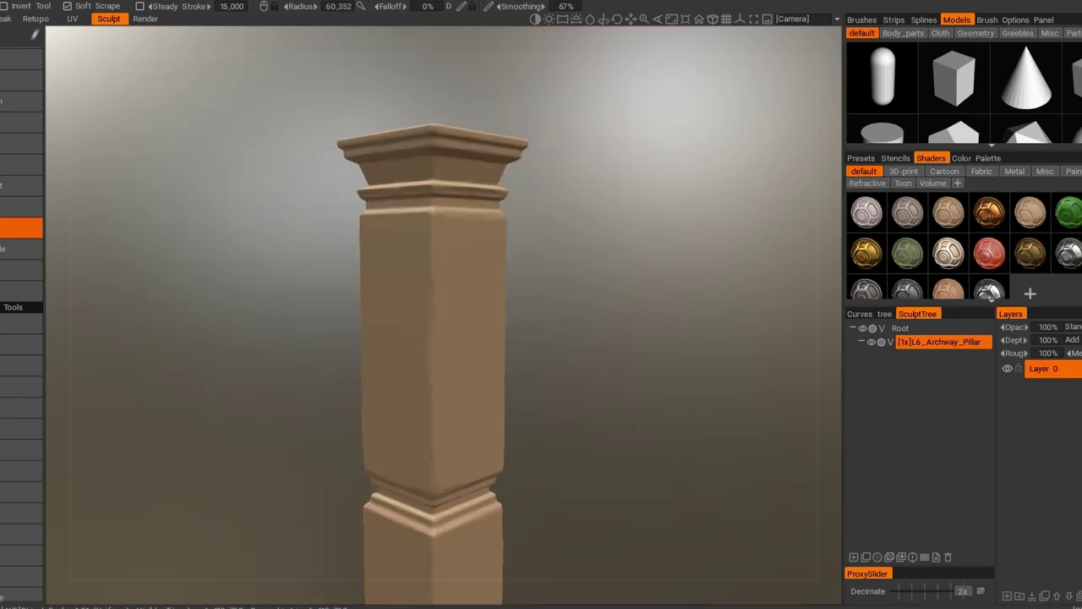
scroll(414, 338, "up", 3)
scroll(363, 195, "up", 2)
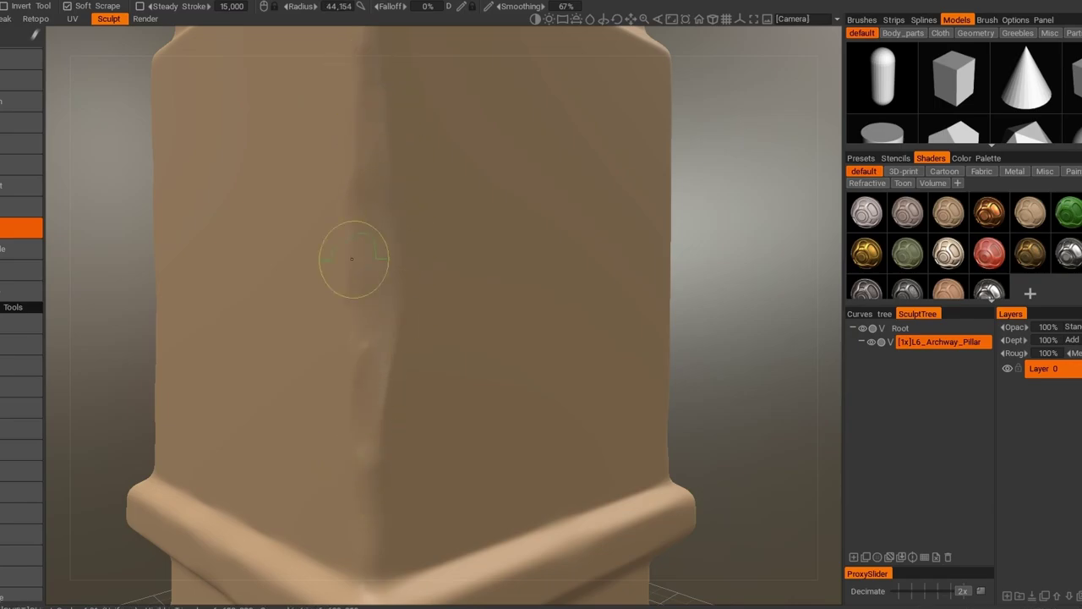
Carve a worn gouge along the moulding, viewed straight on from the front
scroll(352, 258, "down", 3)
mouse_move(355, 253)
middle_mouse_down()
mouse_move(406, 254)
mouse_move(364, 253)
middle_mouse_up()
scroll(380, 440, "up", 3)
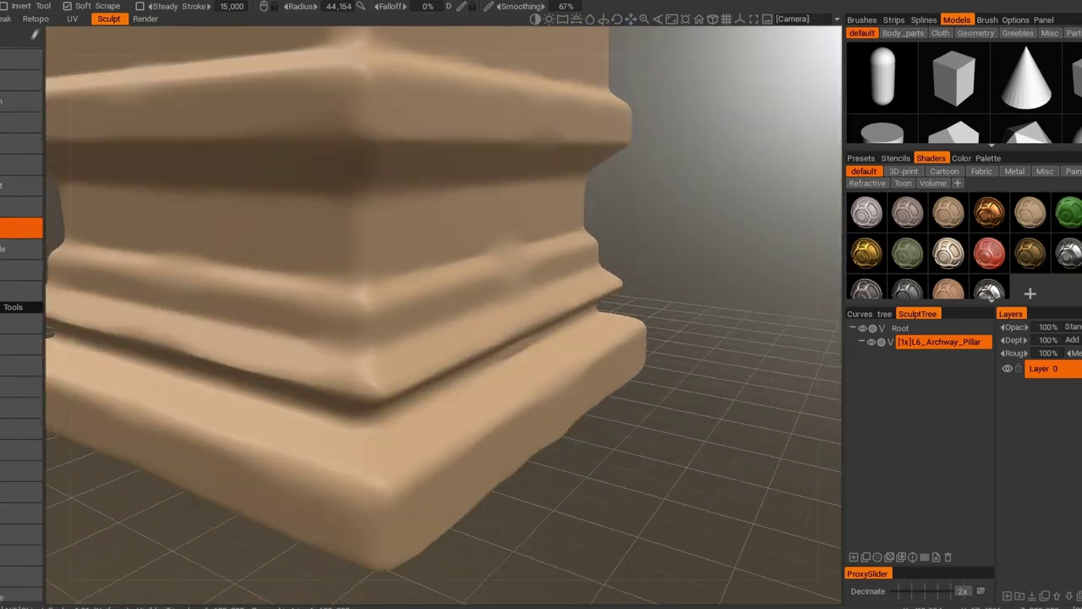
scroll(430, 494, "up", 2)
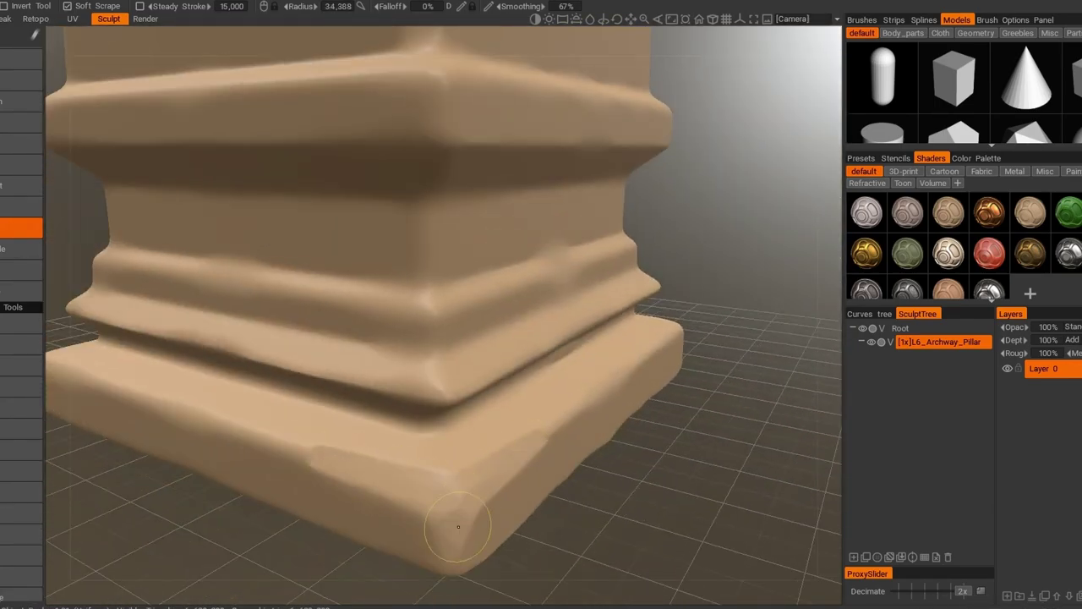
middle_click_drag(479, 507, 592, 481)
scroll(639, 468, "up", 2)
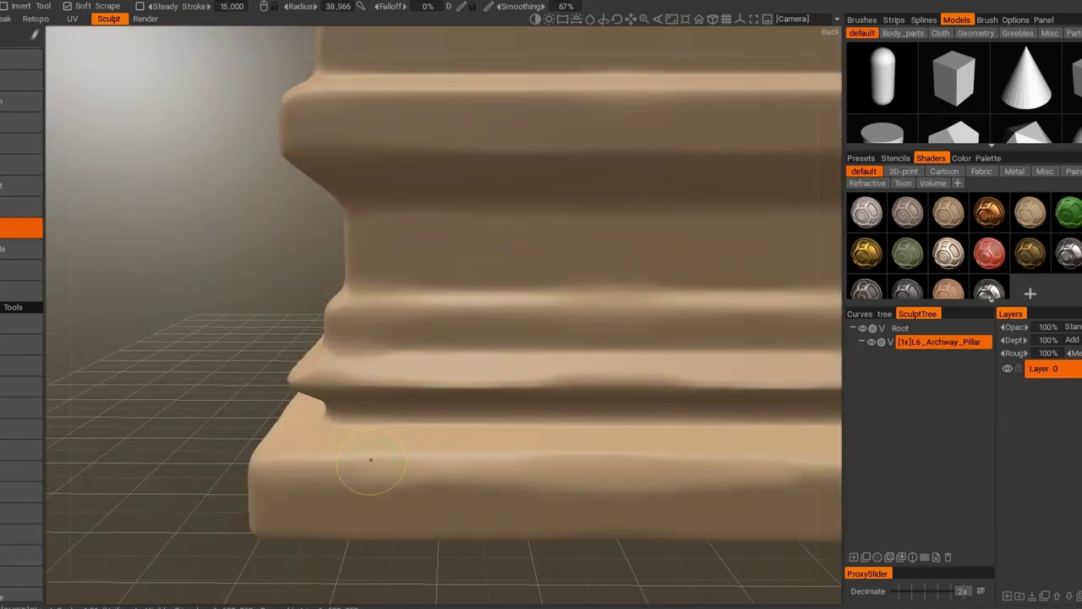
scroll(371, 459, "down", 3)
middle_click_drag(370, 459, 474, 448)
scroll(524, 446, "up", 3)
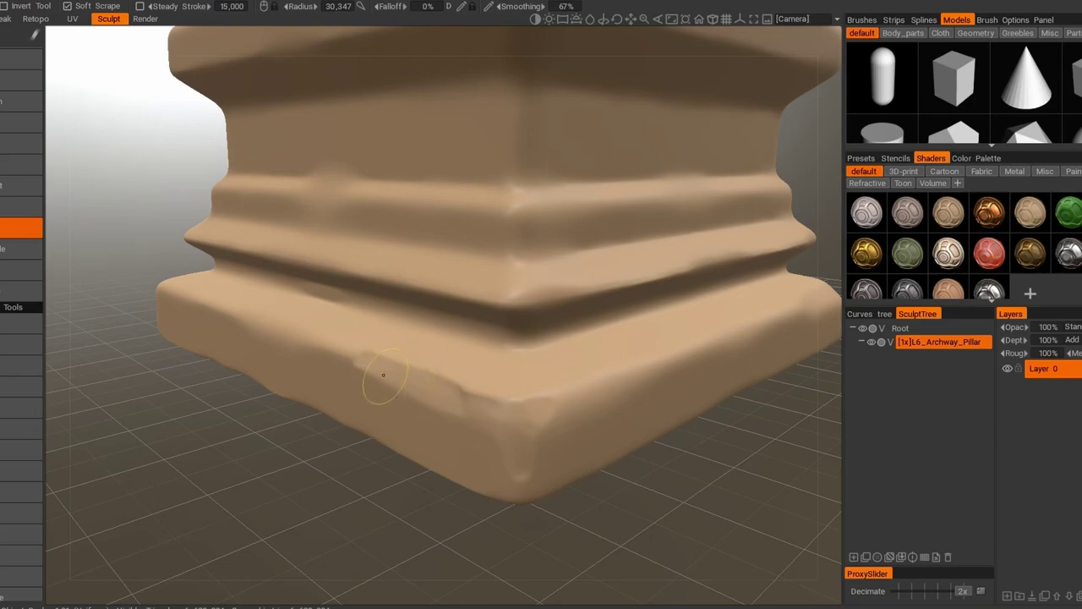
scroll(373, 362, "down", 3)
middle_click_drag(373, 362, 483, 297)
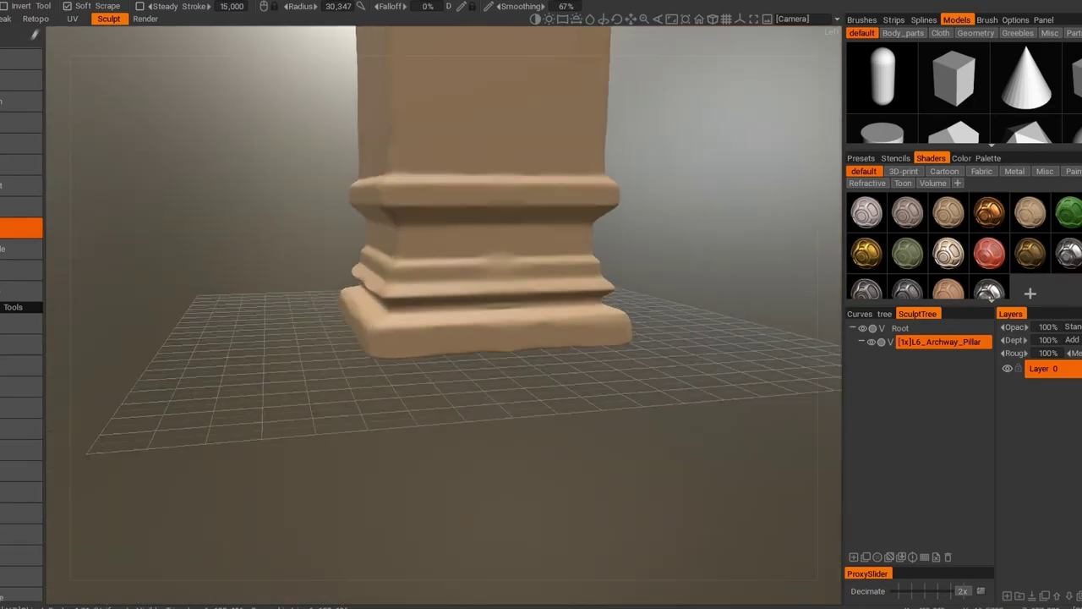
scroll(483, 297, "up", 3)
scroll(482, 297, "down", 4)
scroll(558, 303, "up", 4)
left_click_drag(558, 303, 559, 285)
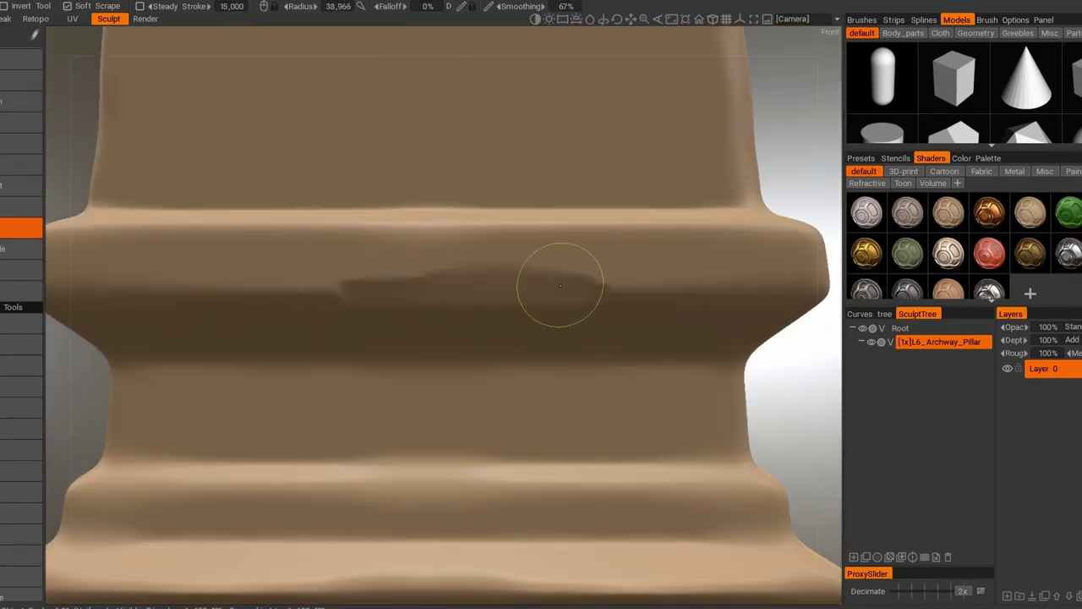
left_click_drag(293, 285, 353, 287)
Roughen the top cap's edge with lumpy nicks from an angled view
scroll(620, 270, "down", 4)
middle_click_drag(620, 269, 507, 338)
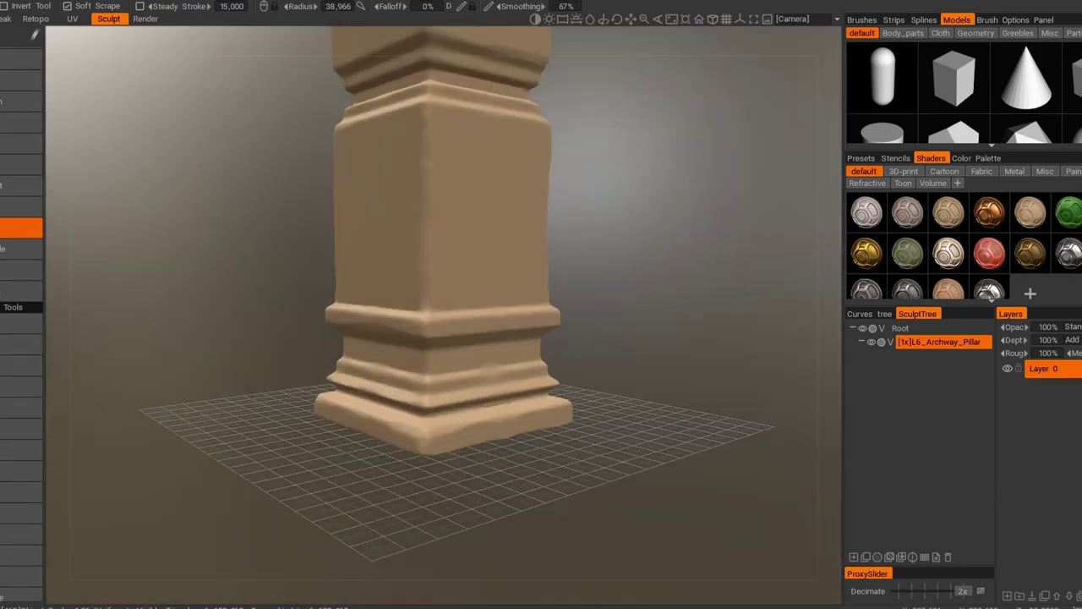
scroll(453, 374, "up", 2)
scroll(452, 373, "up", 2)
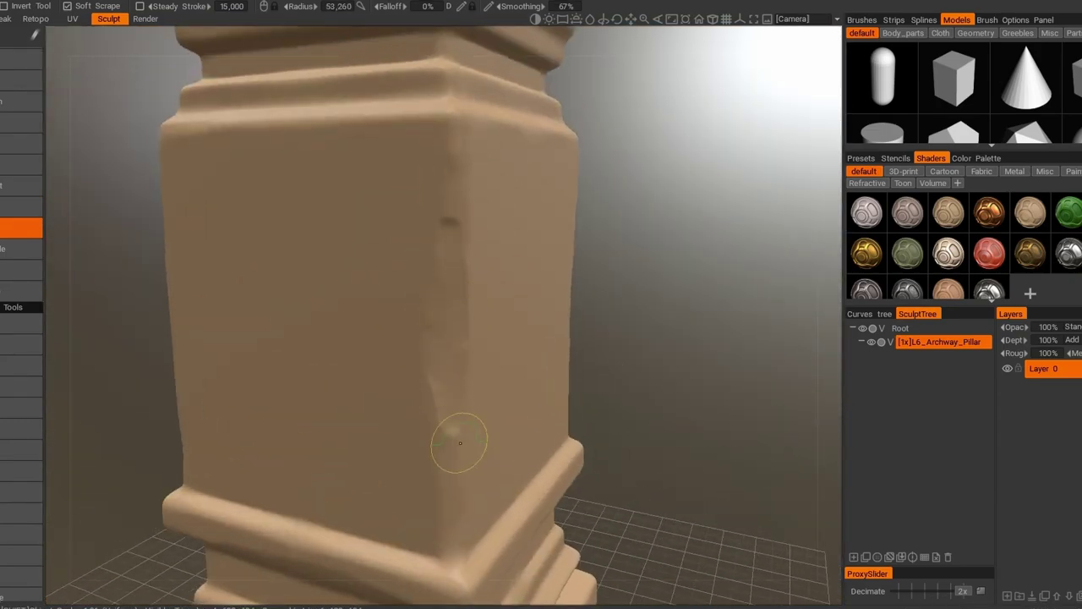
scroll(444, 224, "down", 4)
mouse_move(444, 224)
middle_mouse_down()
mouse_move(488, 369)
mouse_move(425, 401)
middle_mouse_up()
scroll(489, 370, "up", 3)
scroll(489, 370, "up", 3)
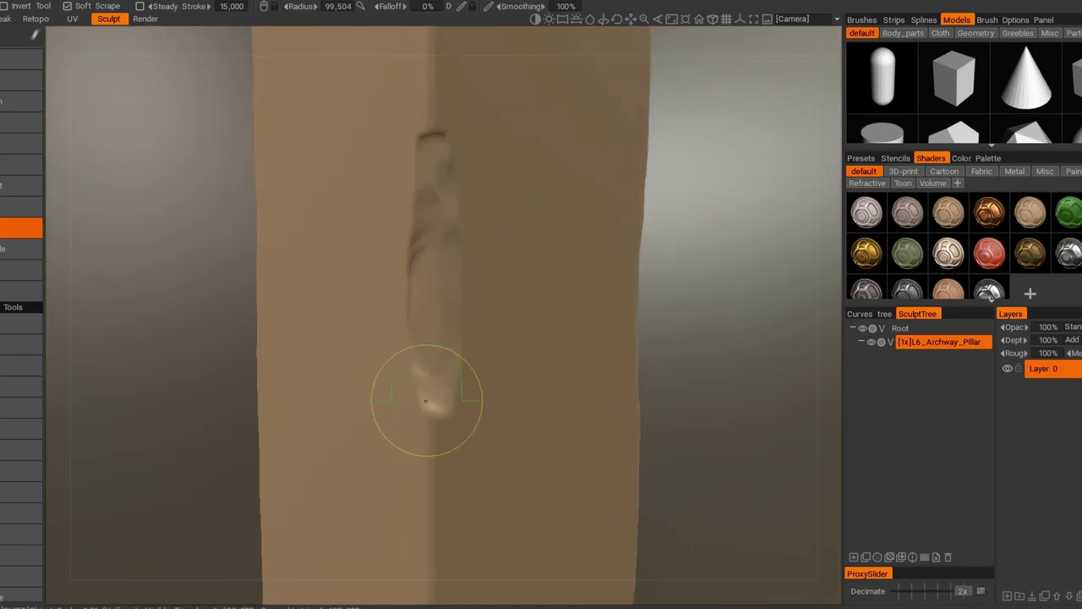
scroll(429, 446, "down", 4)
mouse_move(429, 446)
middle_mouse_down()
mouse_move(474, 372)
mouse_move(584, 367)
middle_mouse_up()
scroll(473, 372, "up", 3)
scroll(474, 372, "up", 3)
scroll(473, 372, "down", 4)
scroll(585, 366, "up", 3)
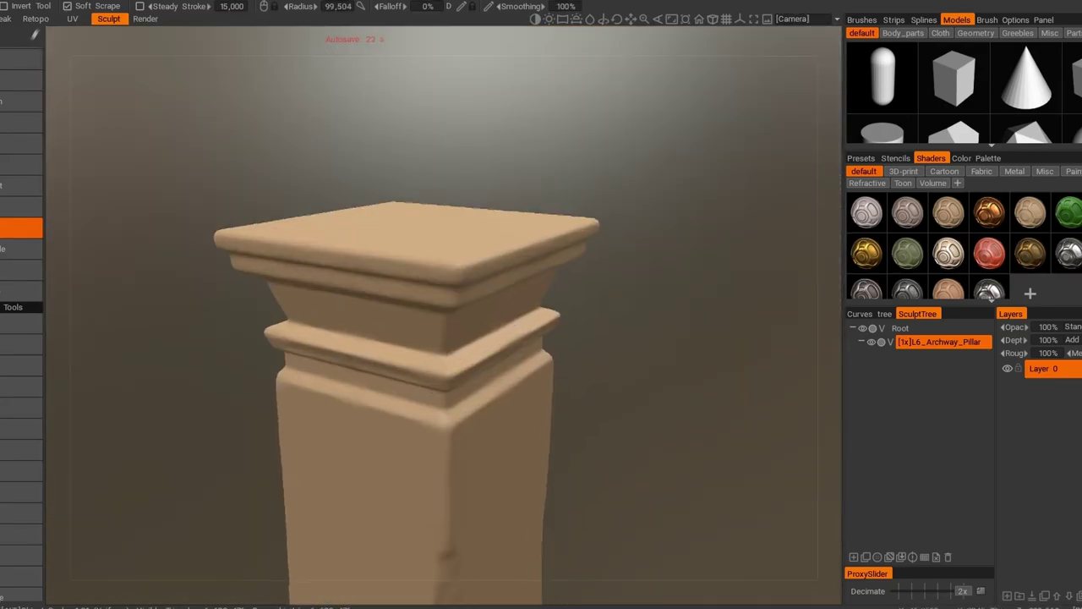
scroll(584, 367, "up", 3)
left_click_drag(524, 345, 419, 324)
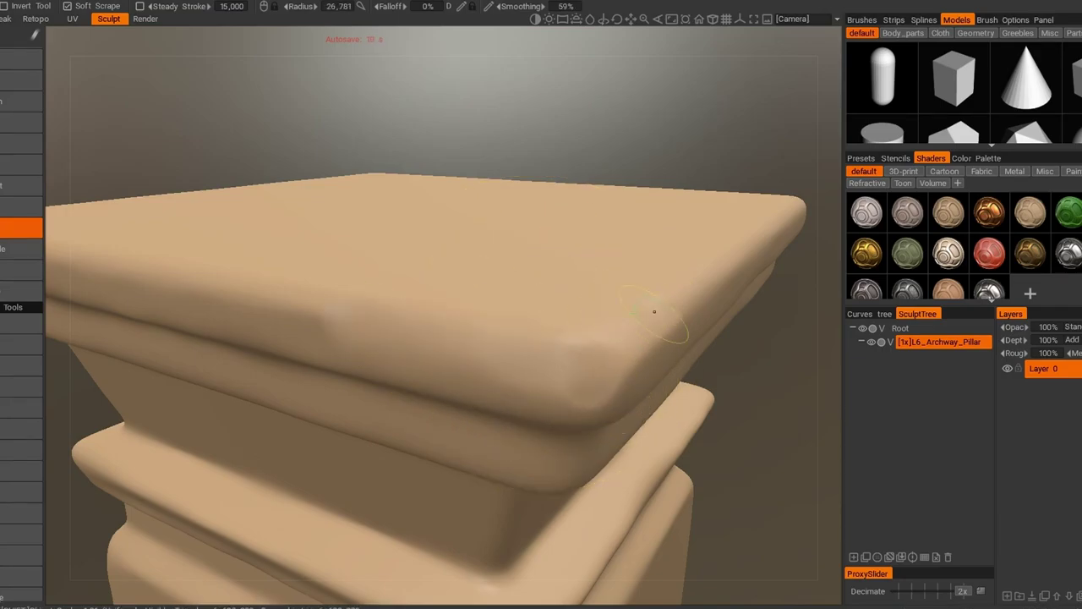
scroll(653, 312, "down", 4)
Lay the brick-row stencil onto the lower pillar block from the side and back views
key("s")
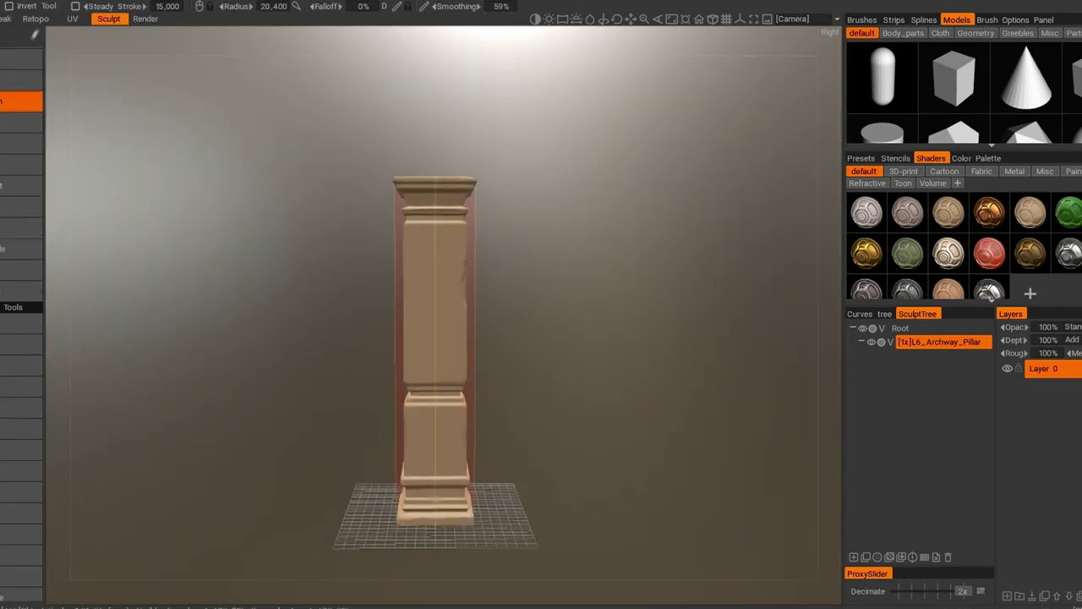
scroll(436, 457, "up", 3)
left_click(895, 158)
left_click(857, 272)
left_click(321, 53)
left_click(322, 79)
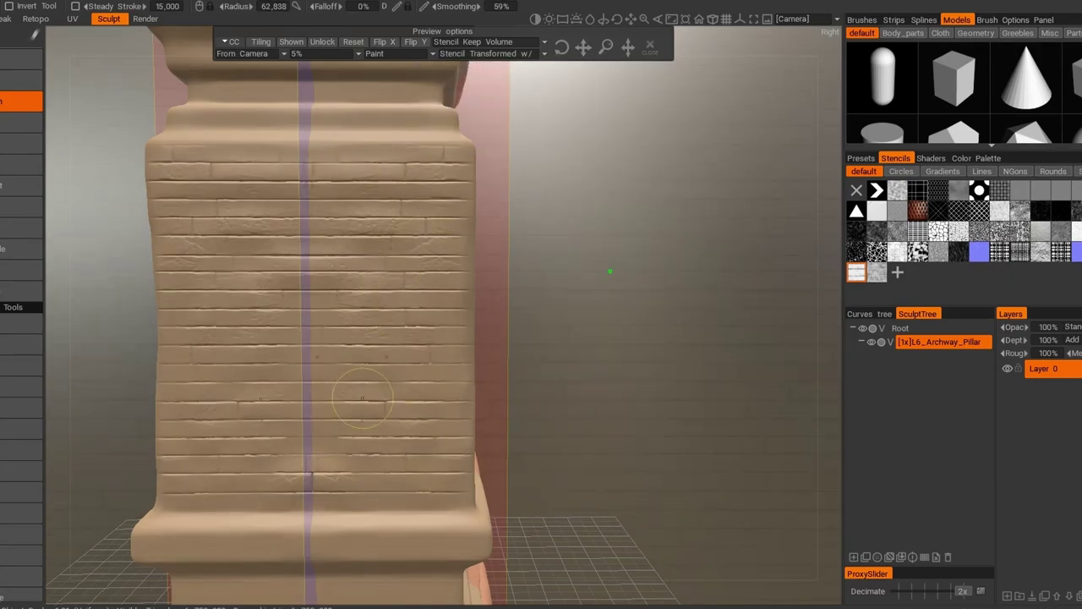
key("KP_8")
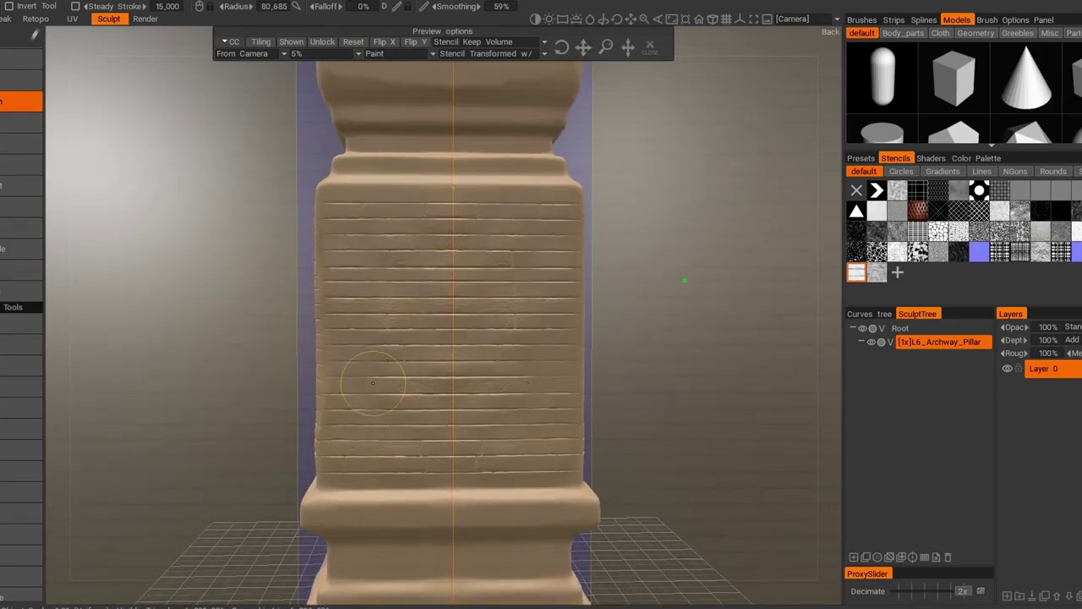
right_click_drag(372, 383, 616, 321)
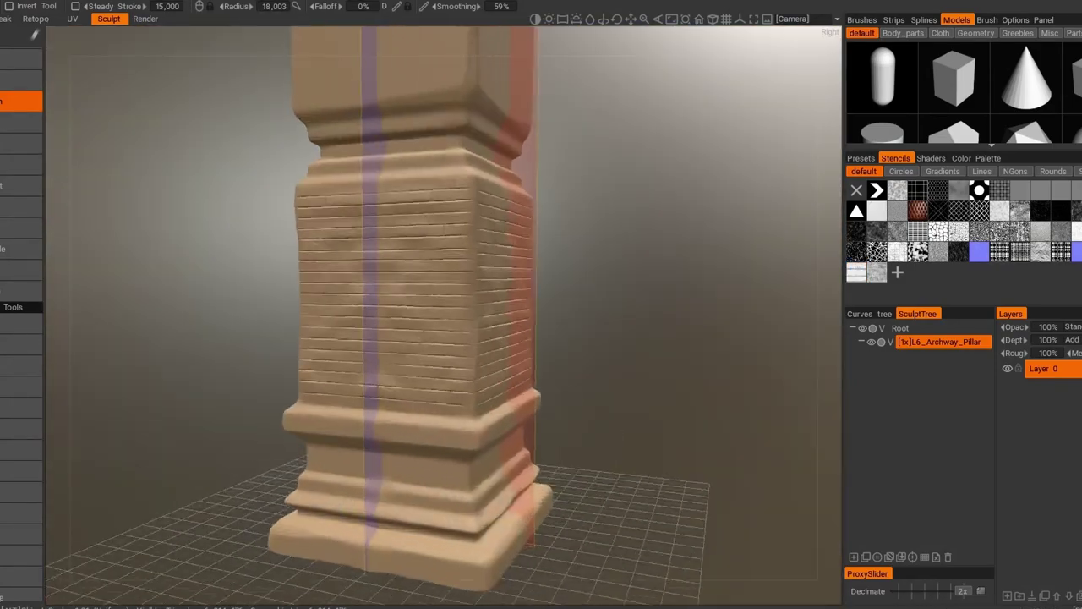
scroll(428, 353, "up", 3)
key("KP_6")
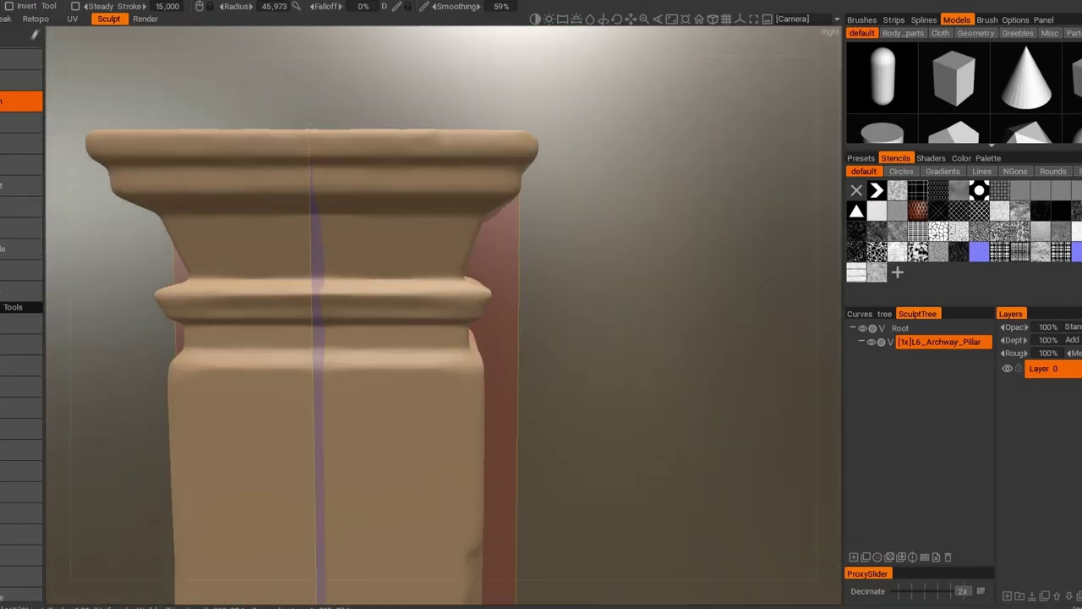
left_click(861, 20)
Stamp an eagle relief onto the pillar's upper shaft with the eagle brush
left_click(904, 61)
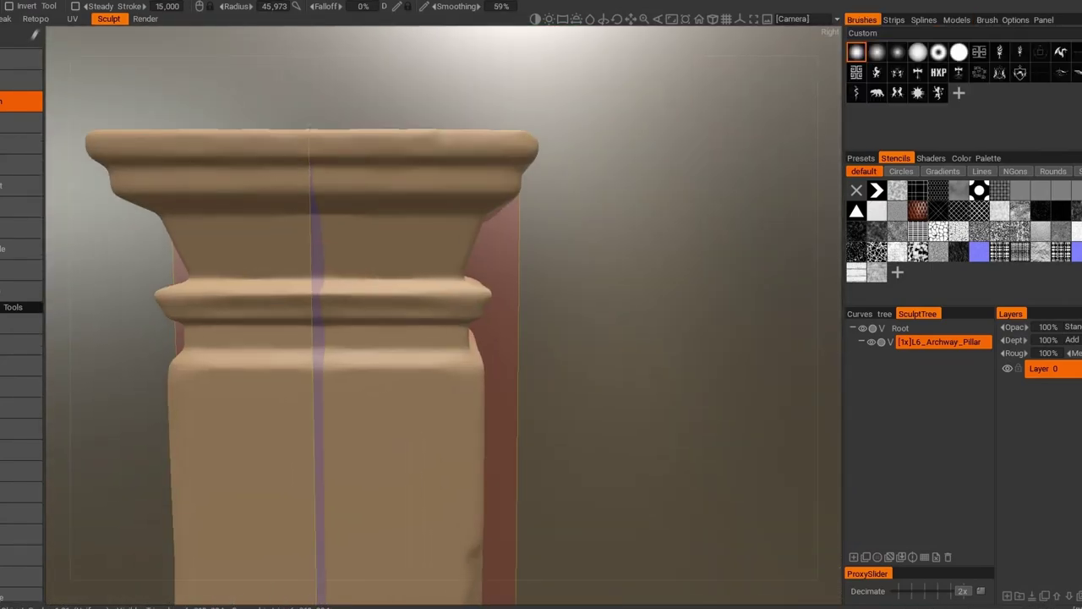
scroll(428, 273, "up", 5)
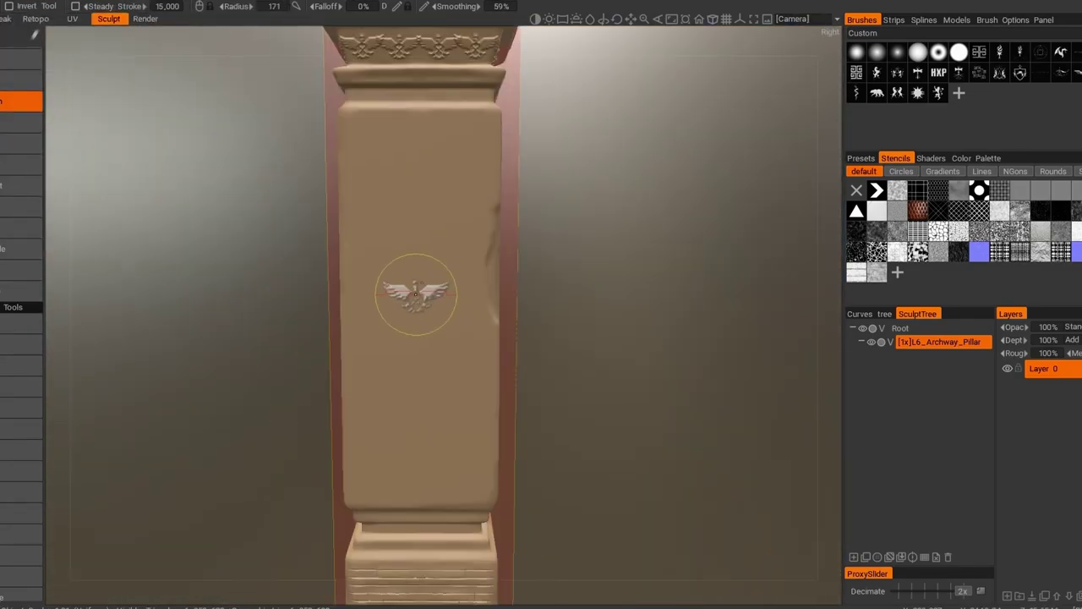
left_click(429, 294)
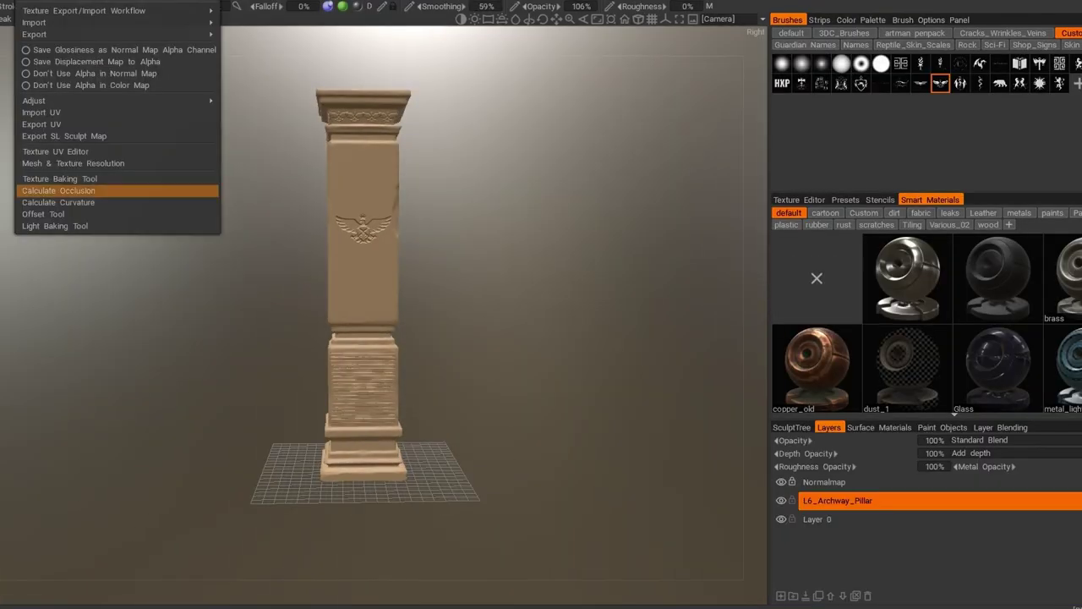
Bake curvature and ambient occlusion maps for the pillar
left_click(59, 202)
left_click(280, 411)
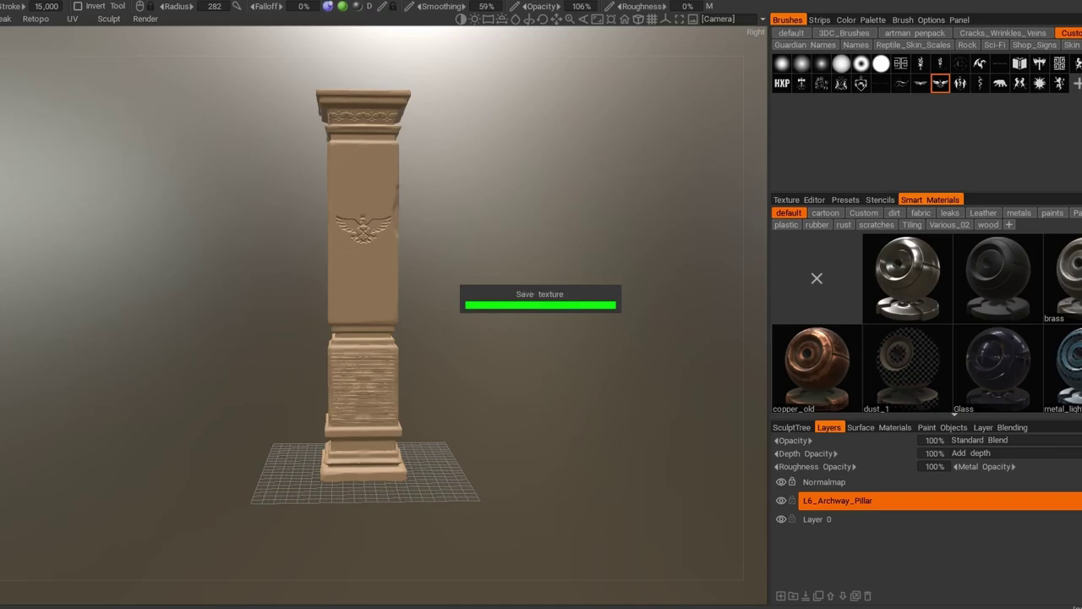
left_click(34, 2)
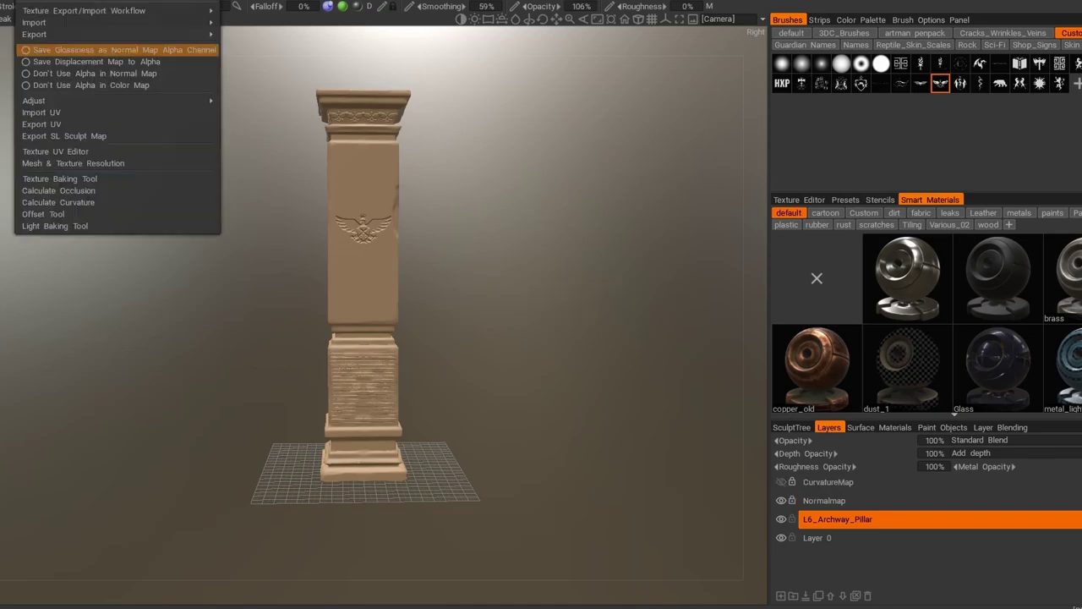
left_click(58, 190)
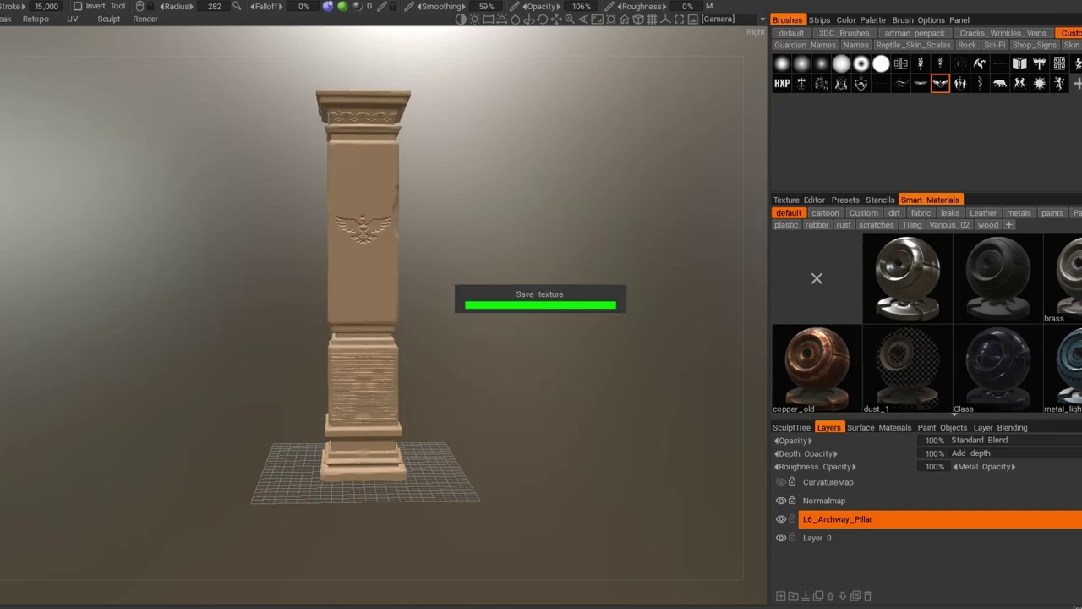
Apply the custom L6_Concrete smart material to the pillar with Degree lowered to 0.6
left_click(863, 212)
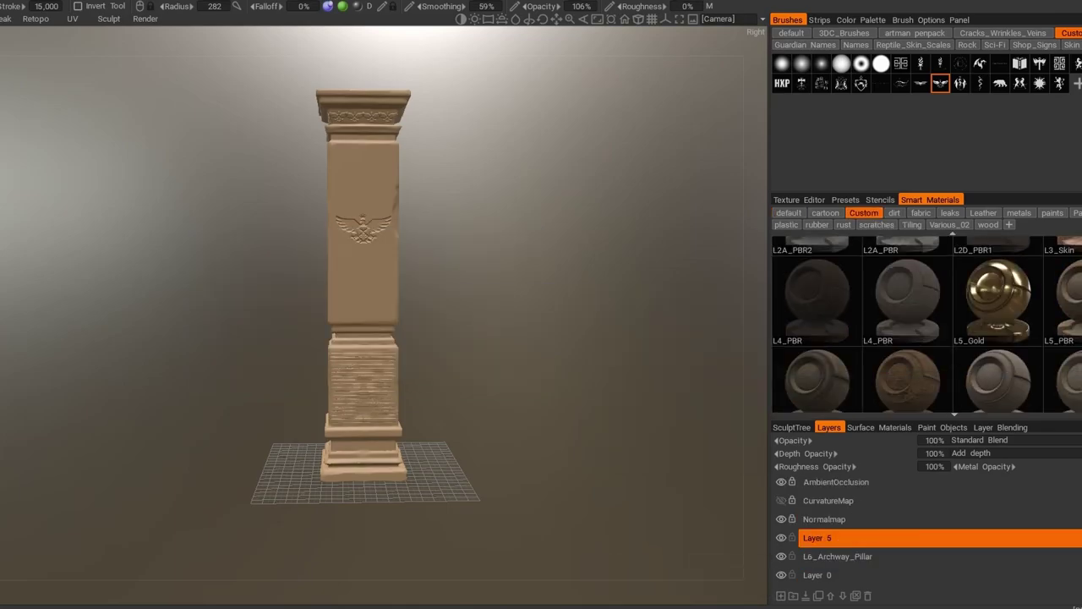
left_click(997, 274)
double_click(998, 275)
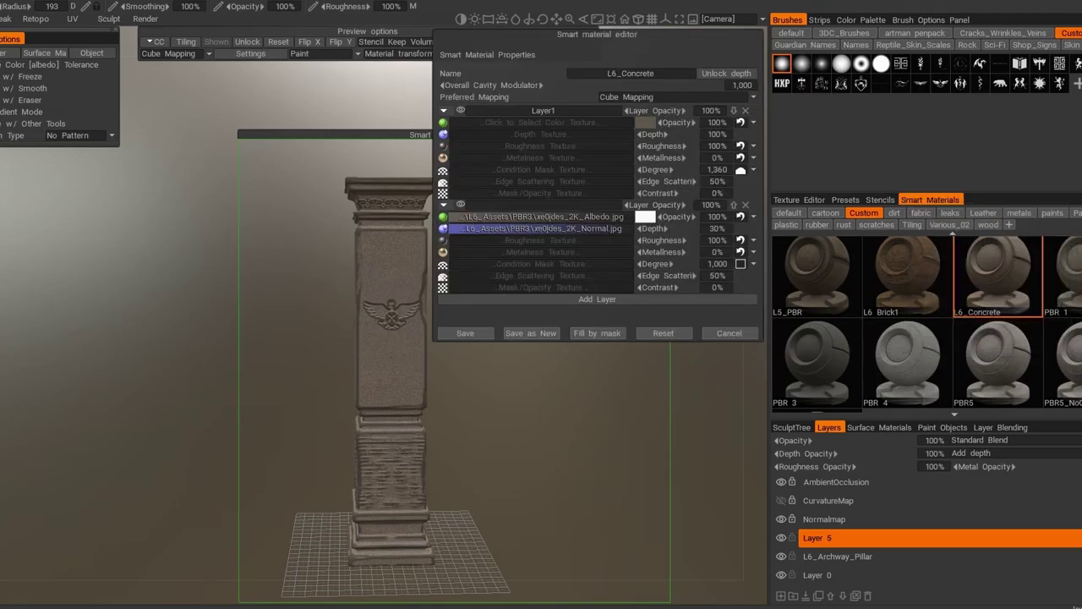
type("0.6")
key("Return")
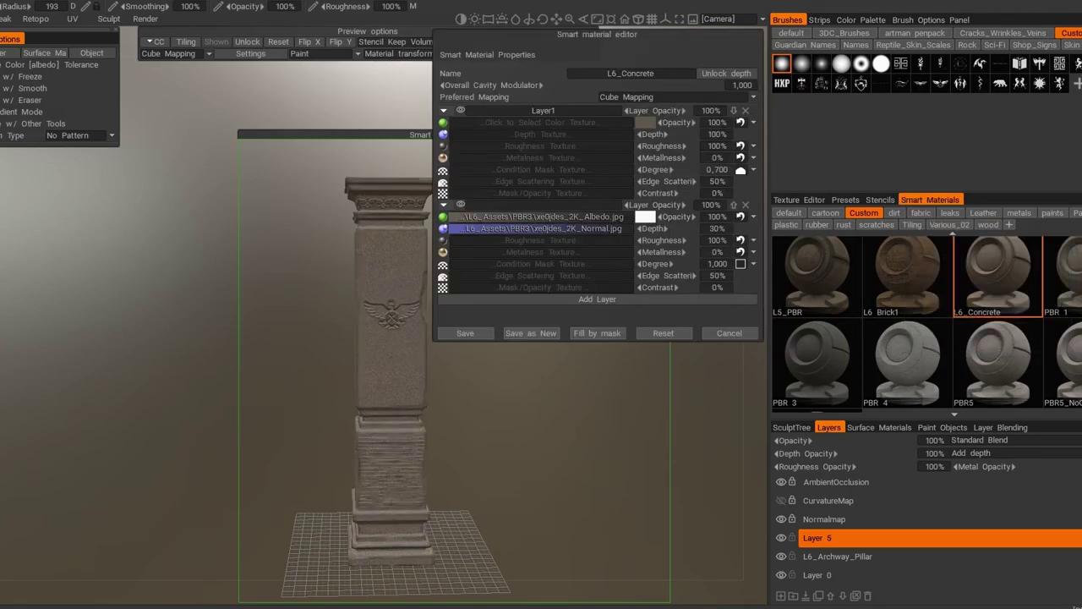
left_click(465, 332)
scroll(382, 246, "up", 3)
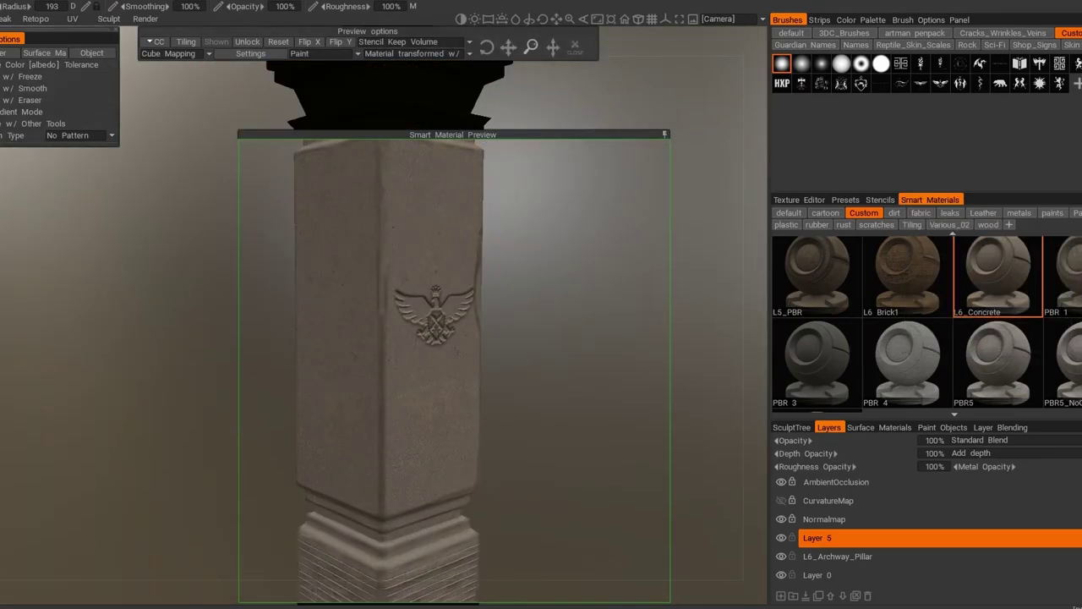
scroll(382, 246, "down", 3)
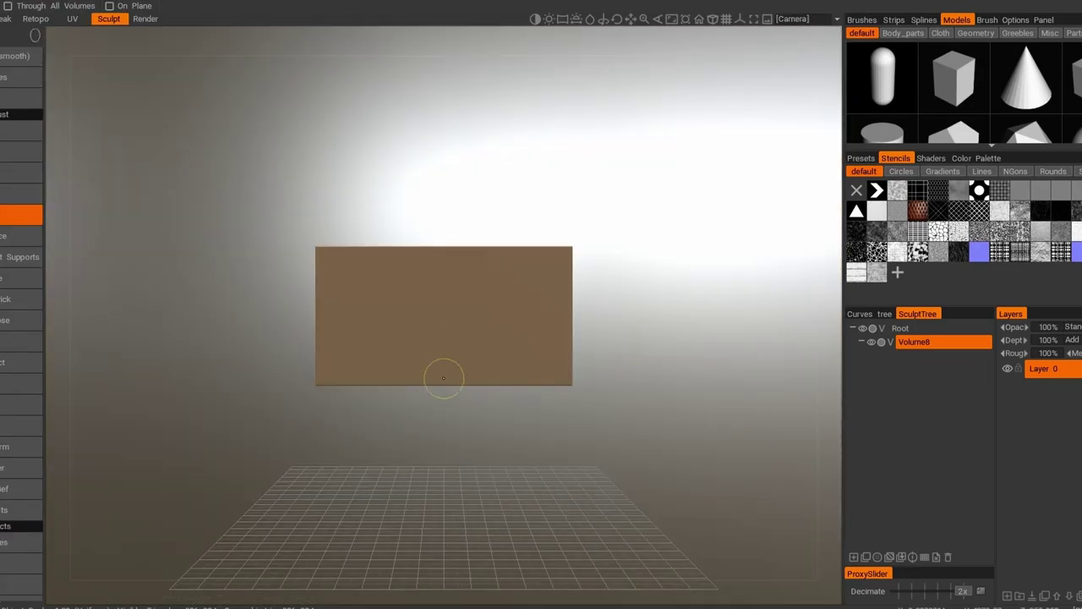
Cut an arch opening into the box and shape a thin slab ledge on top
left_click_drag(339, 279, 536, 549)
key("ctrl+z")
left_click_drag(541, 405, 542, 406)
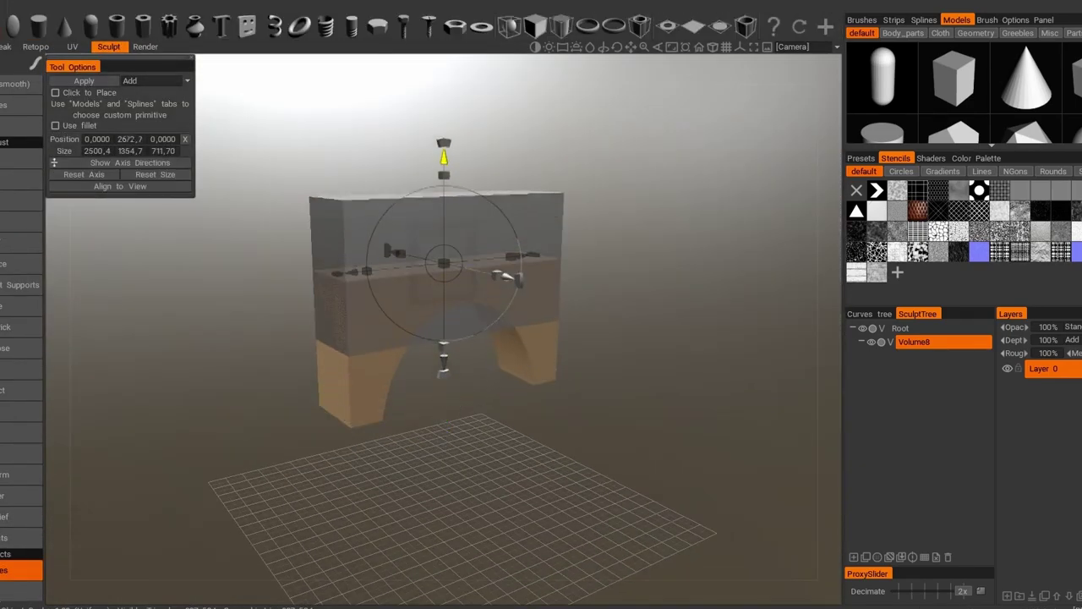
left_click_drag(444, 364, 433, 276)
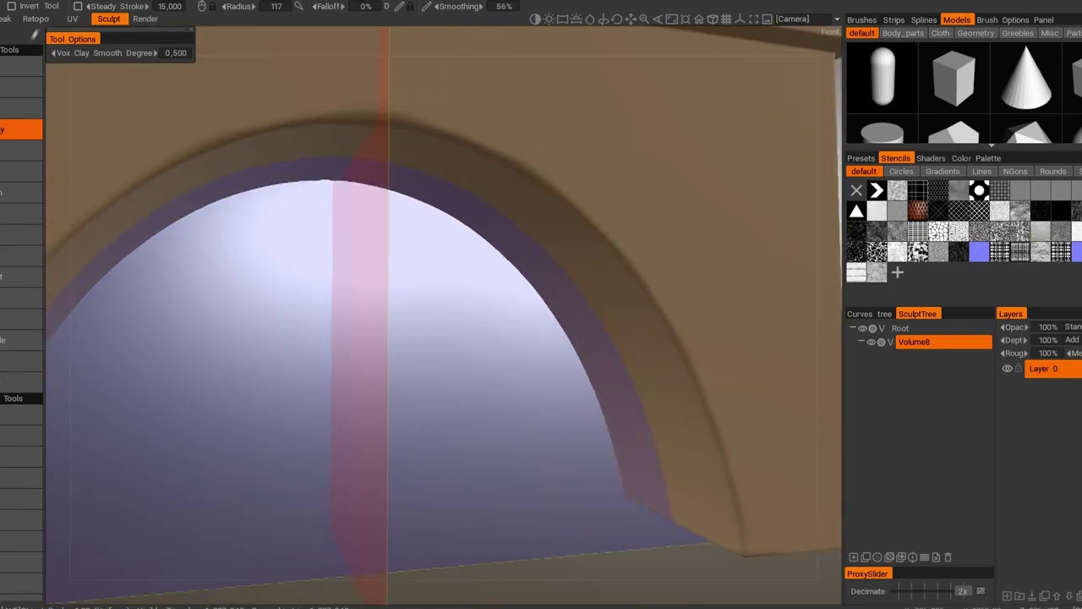
middle_click_drag(286, 186, 607, 196)
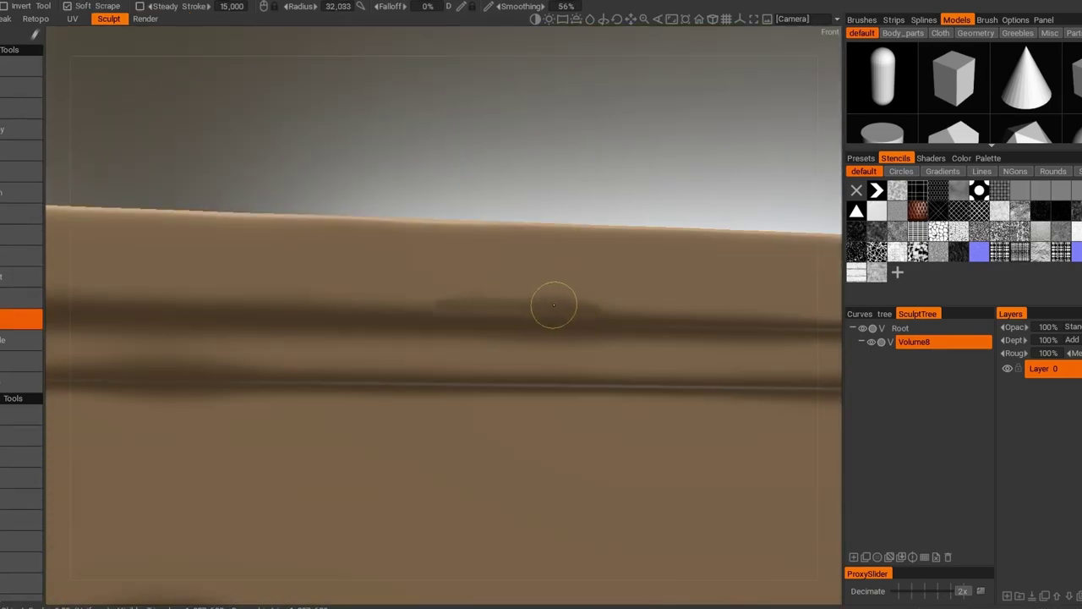
Double the arch volume's resolution with Res+ and carve a groove along the top ledge
left_click(21, 121)
left_click(348, 362)
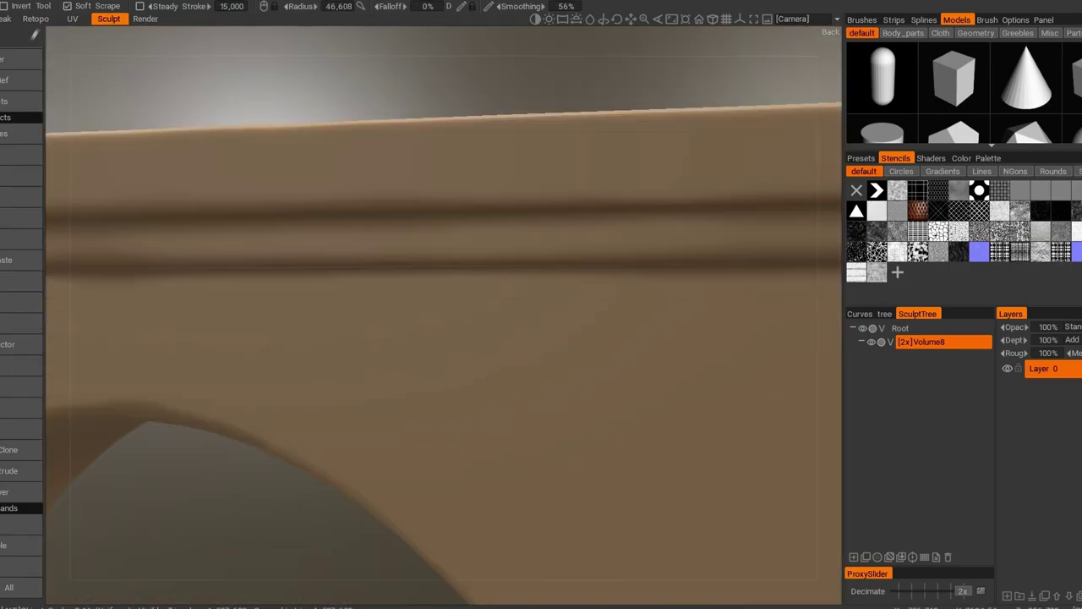
left_click_drag(673, 303, 359, 303)
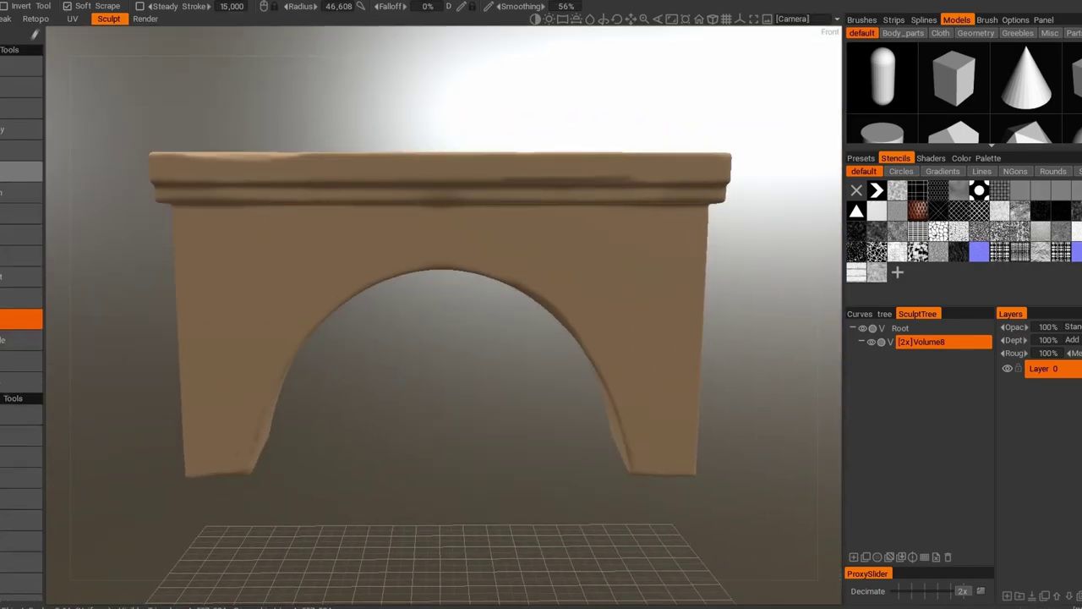
With X symmetry on, stamp mirrored fleur-de-lis reliefs from the Floral brushes along the arch rim
left_click(55, 22)
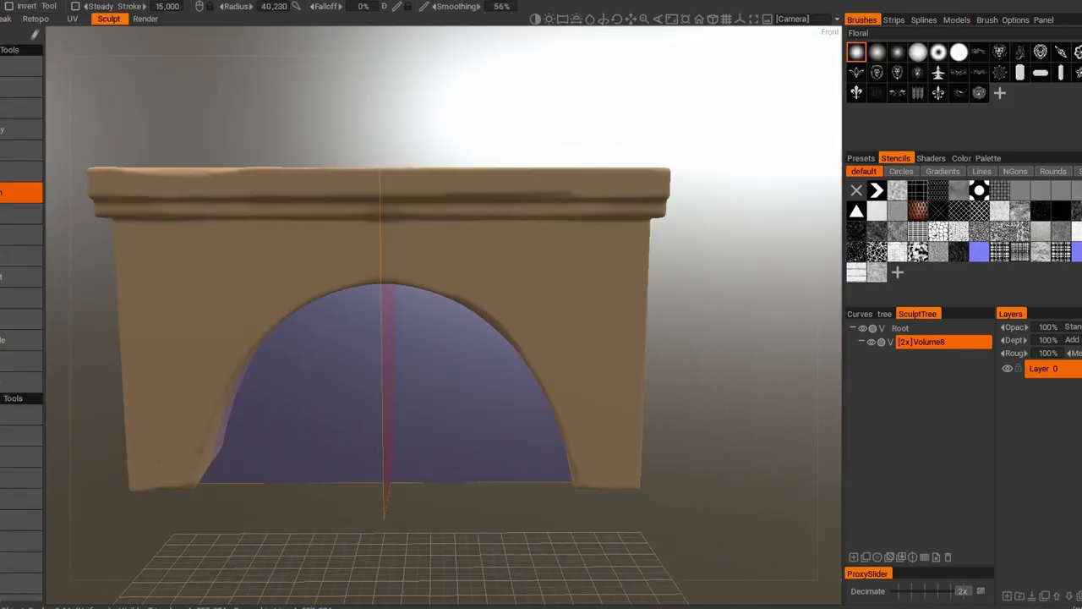
left_click(857, 93)
scroll(423, 312, "up", 5)
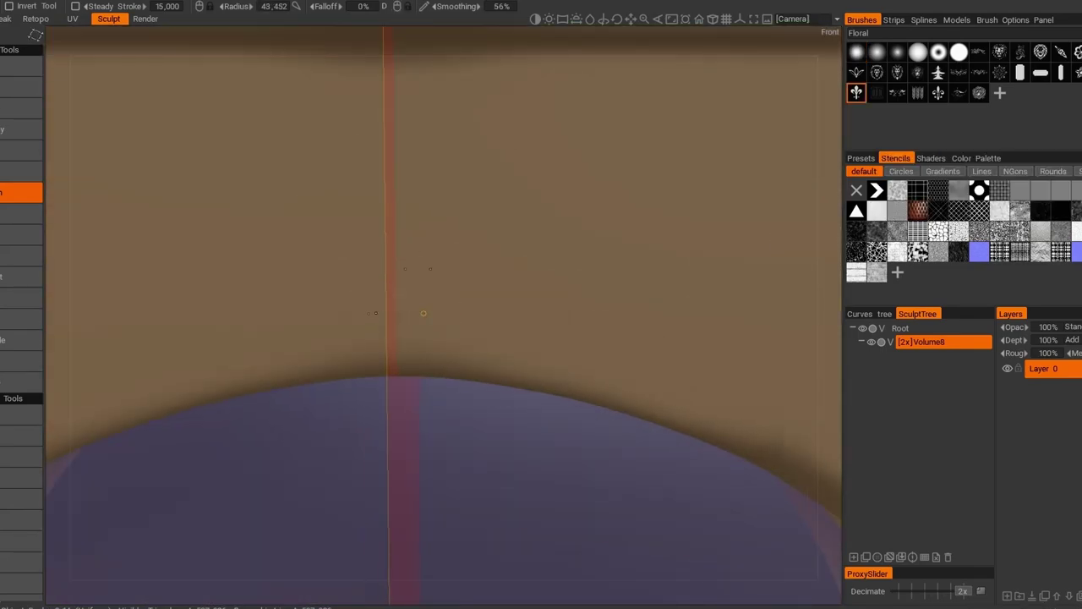
left_click(456, 295)
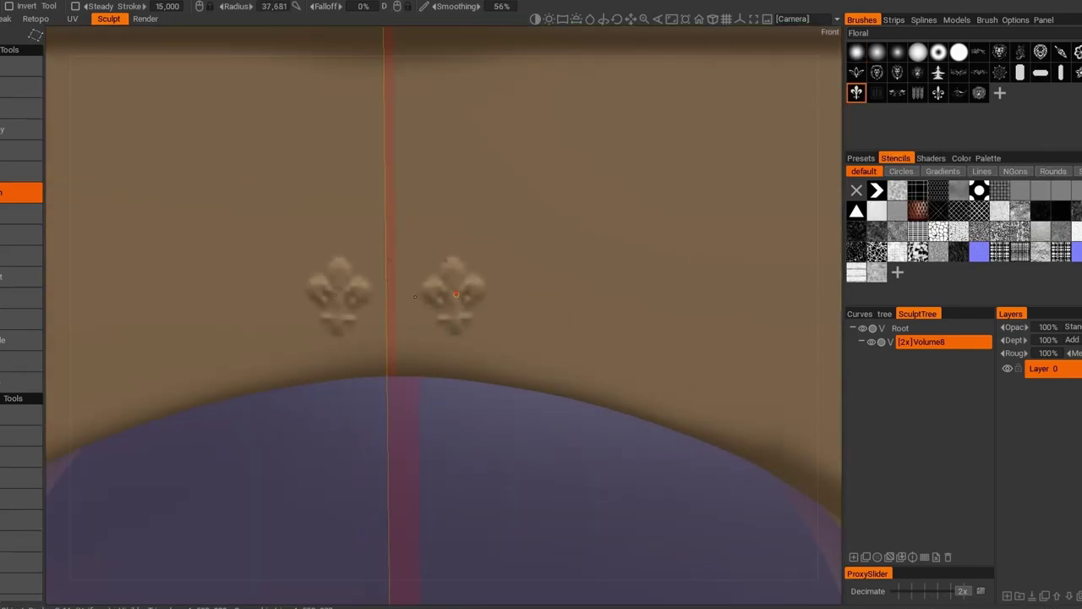
middle_click_drag(547, 312, 446, 279)
middle_click_drag(538, 308, 435, 272)
mouse_move(504, 322)
middle_mouse_down()
mouse_move(459, 362)
mouse_move(369, 182)
mouse_move(445, 308)
middle_mouse_up()
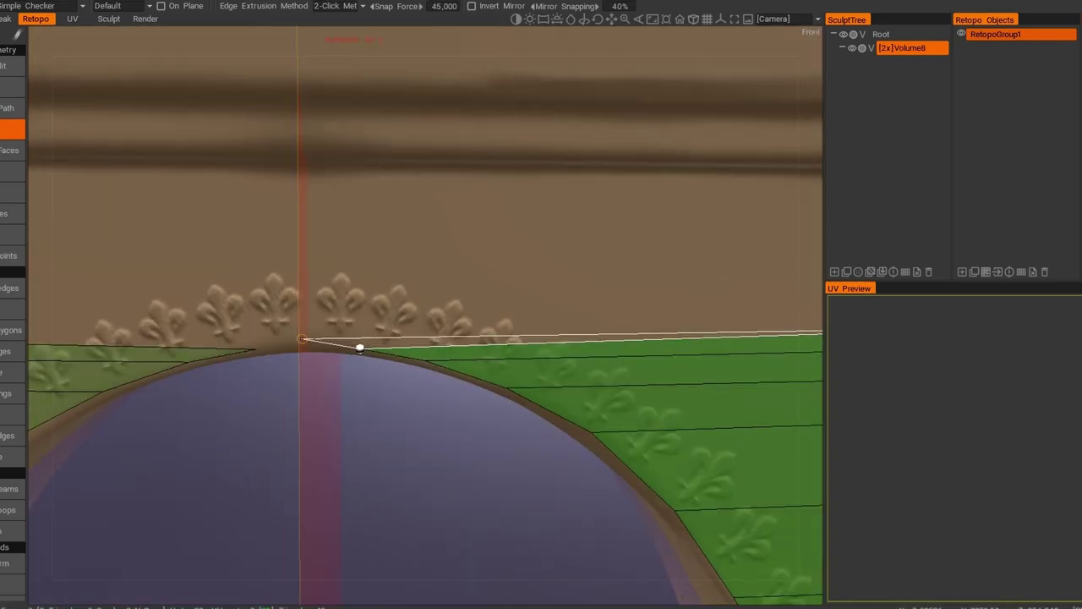
Lay a strip of retopo quads along the arch's facing trim
left_click(359, 347)
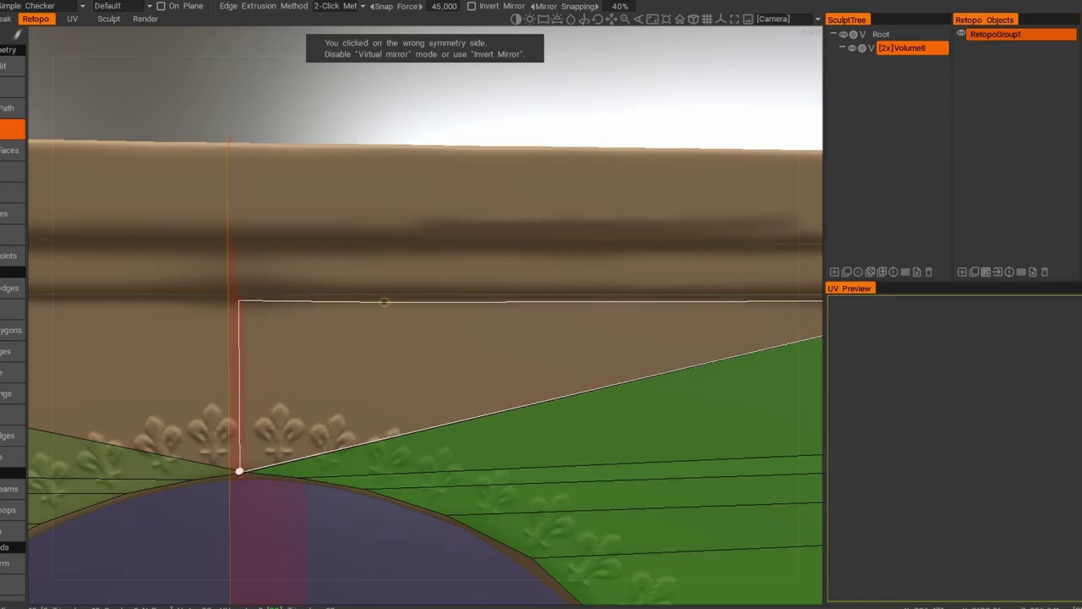
scroll(384, 302, "down", 5)
middle_click_drag(383, 302, 456, 351)
scroll(457, 351, "up", 6)
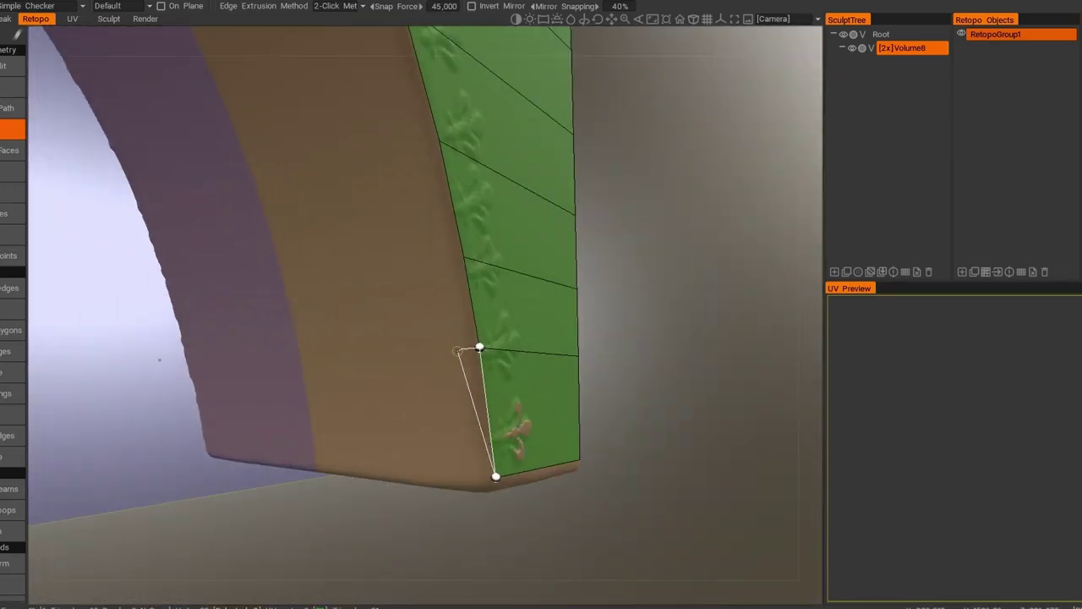
middle_click_drag(457, 257, 459, 469)
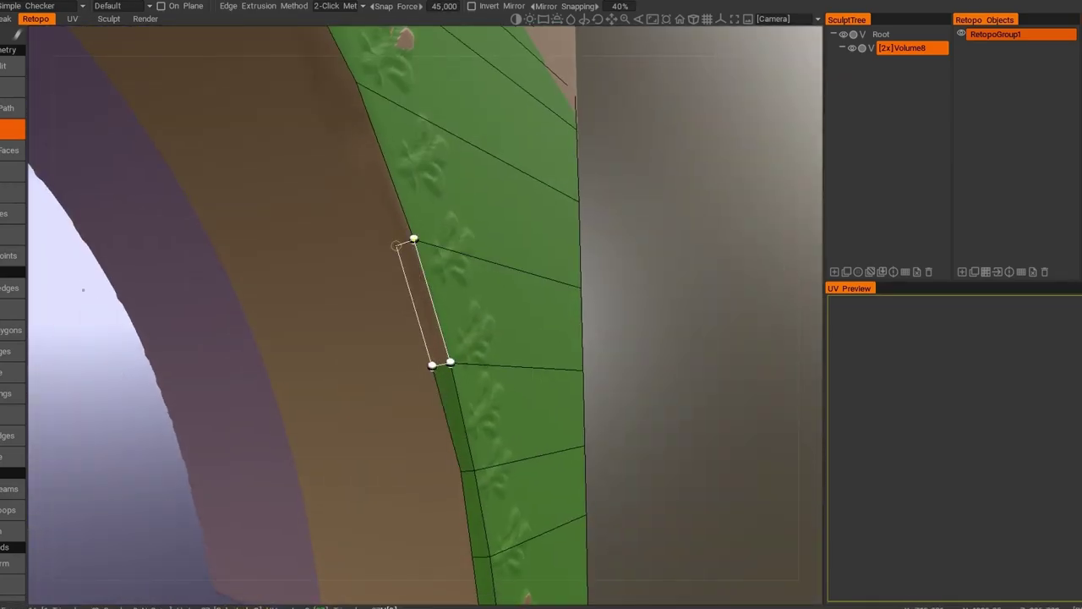
mouse_move(395, 245)
middle_mouse_down()
mouse_move(408, 302)
mouse_move(324, 288)
middle_mouse_up()
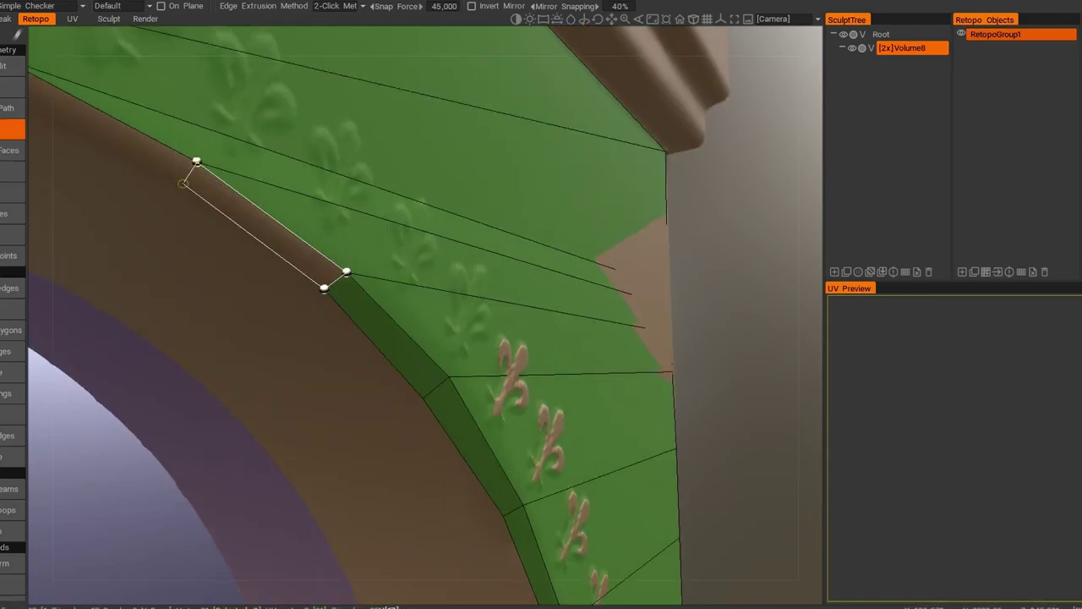
middle_click_drag(183, 183, 360, 289)
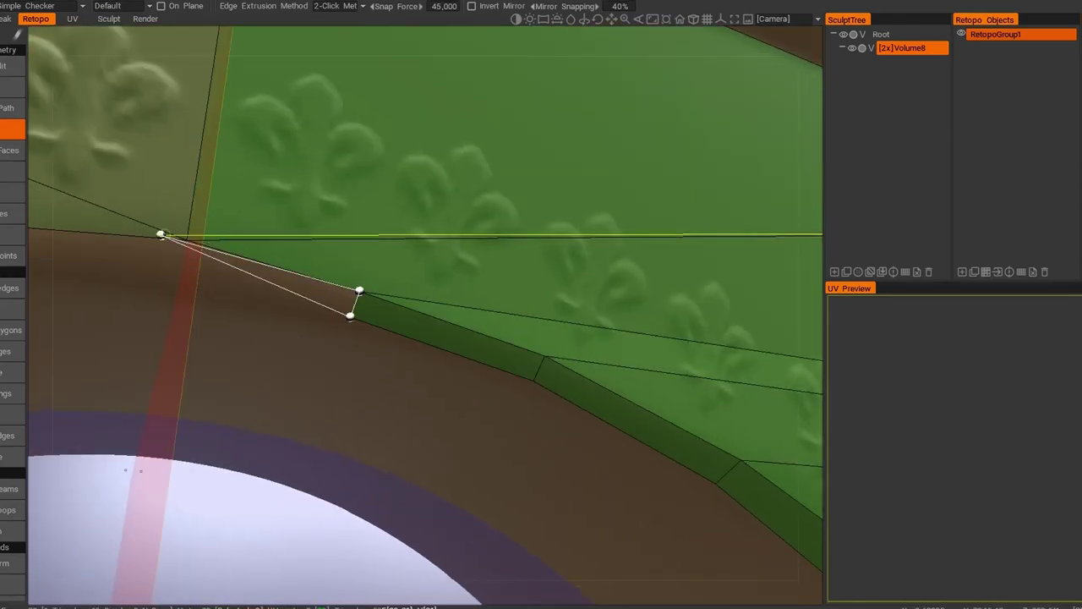
middle_click_drag(400, 460, 321, 363)
left_click(314, 356)
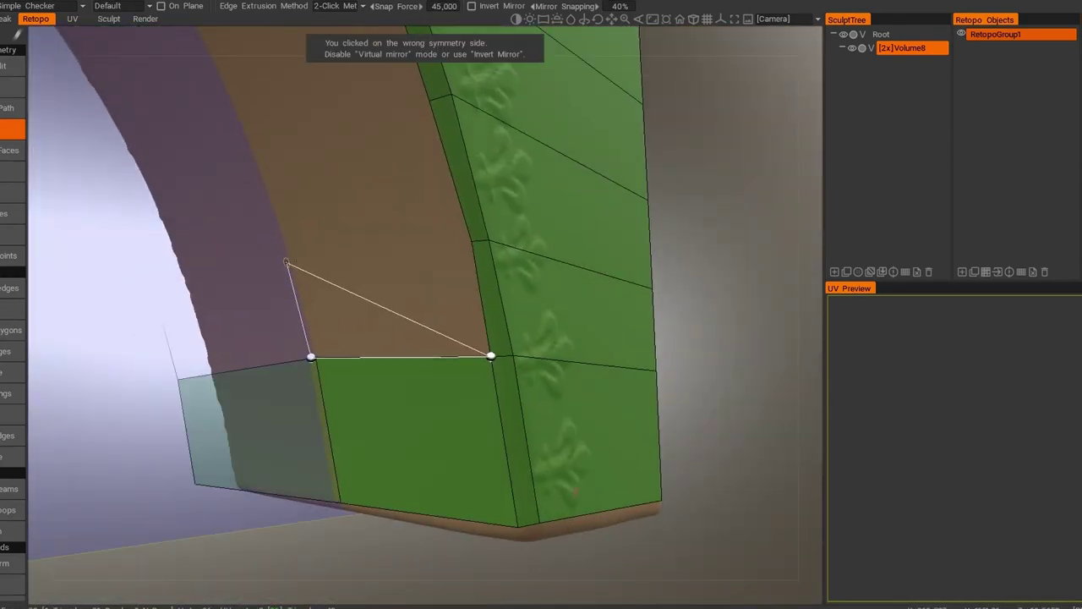
mouse_move(290, 265)
middle_mouse_down()
mouse_move(272, 215)
mouse_move(300, 300)
mouse_move(262, 164)
mouse_move(560, 232)
mouse_move(571, 176)
mouse_move(555, 199)
middle_mouse_up()
Place quad points on the mirrored side of the arch and near the wall's top corner
left_click(570, 176)
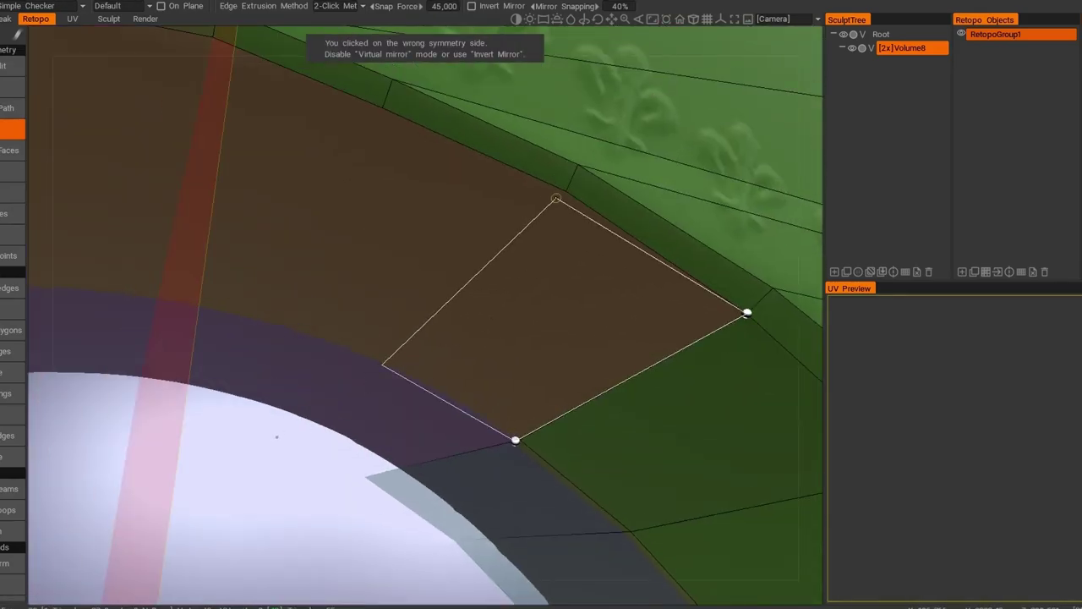
mouse_move(392, 112)
middle_mouse_down()
mouse_move(291, 325)
mouse_move(254, 254)
mouse_move(211, 279)
middle_mouse_up()
scroll(212, 279, "up", 5)
scroll(142, 328, "up", 2)
left_click(142, 328)
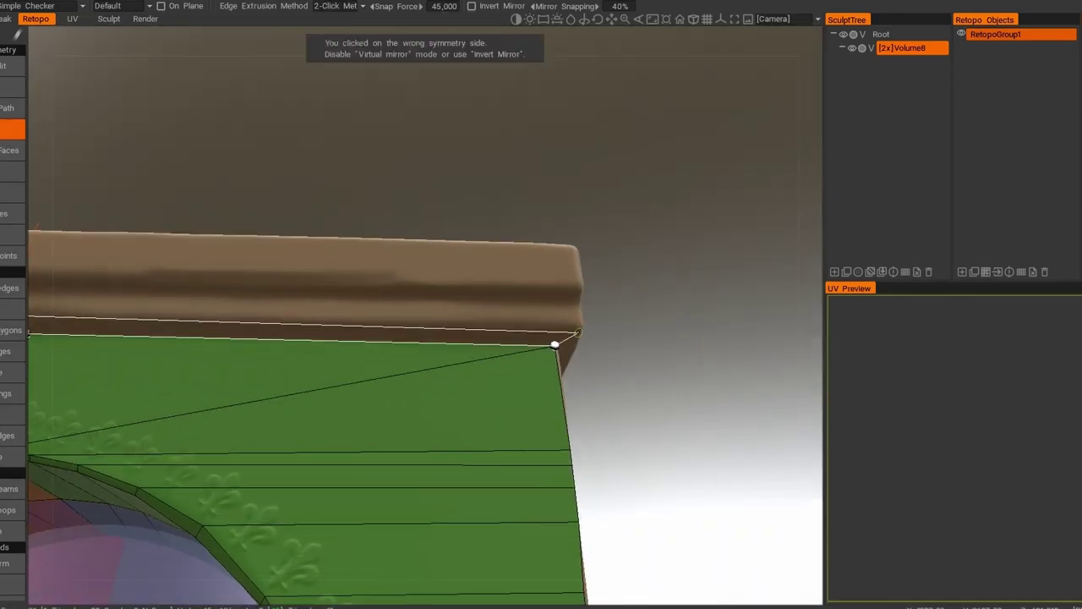
middle_click_drag(142, 328, 140, 411)
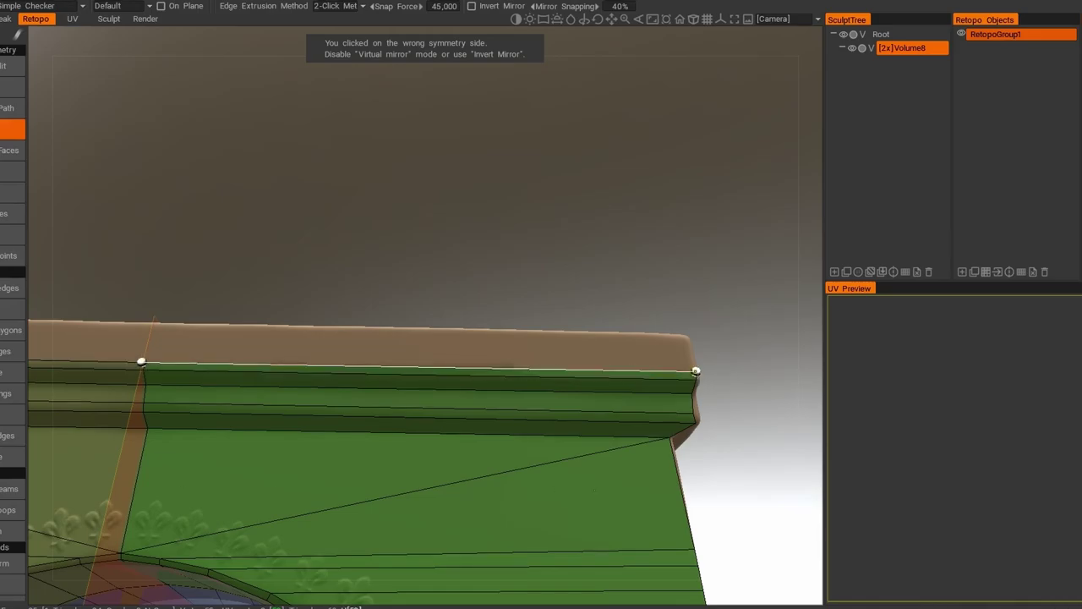
middle_click_drag(141, 362, 164, 403)
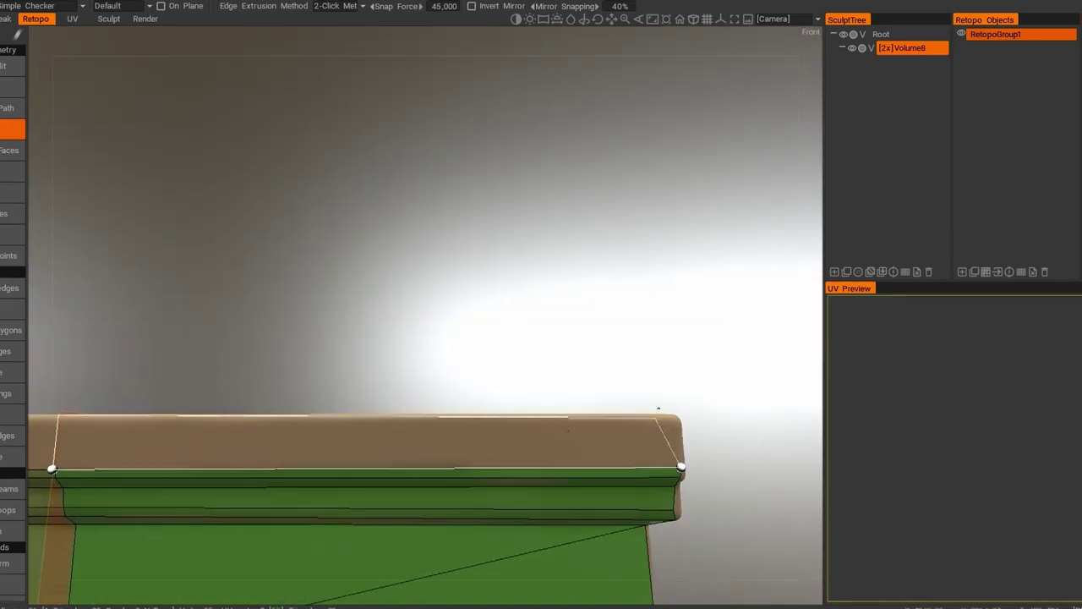
middle_click_drag(644, 430, 30, 277)
Extend rows of retopo faces up the pillar side to the upper ledge
left_click(12, 414)
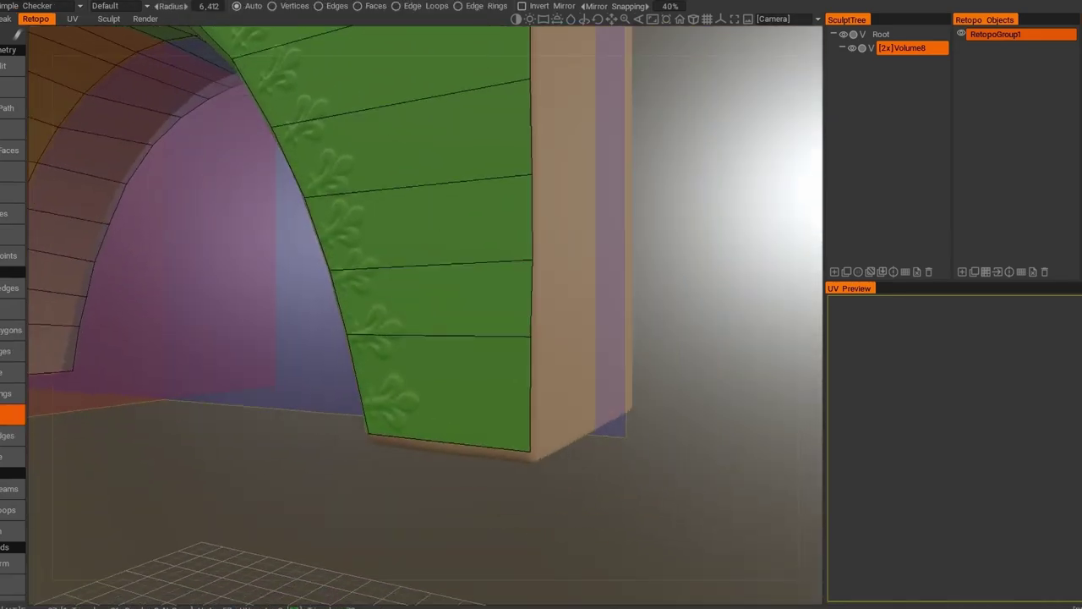
mouse_move(253, 380)
middle_mouse_down()
mouse_move(507, 358)
mouse_move(372, 384)
mouse_move(374, 374)
mouse_move(326, 379)
mouse_move(570, 313)
middle_mouse_up()
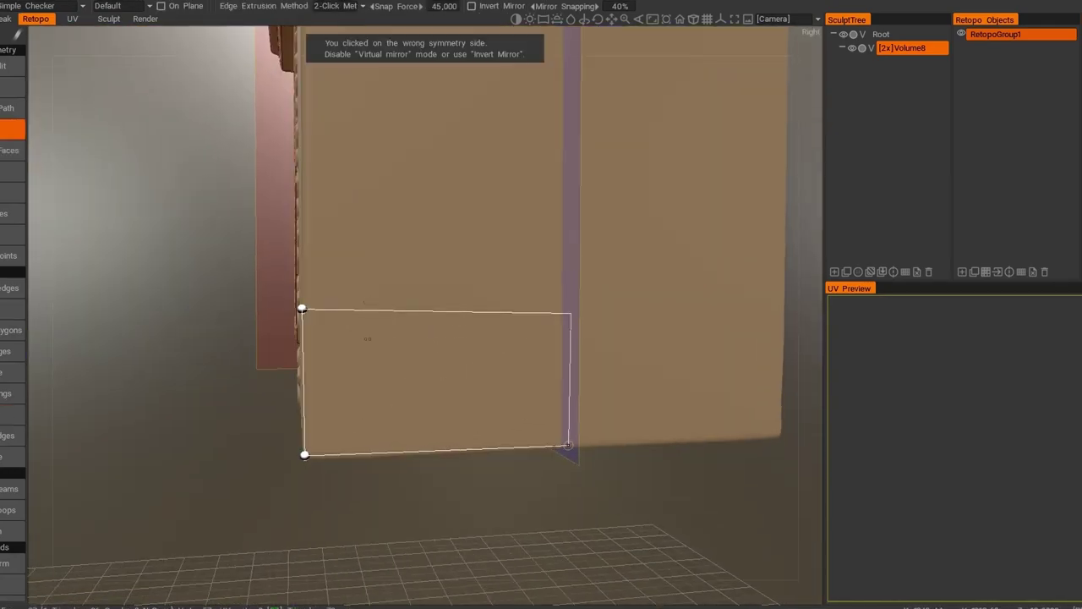
left_click(674, 454)
left_click(674, 358)
left_click(667, 306)
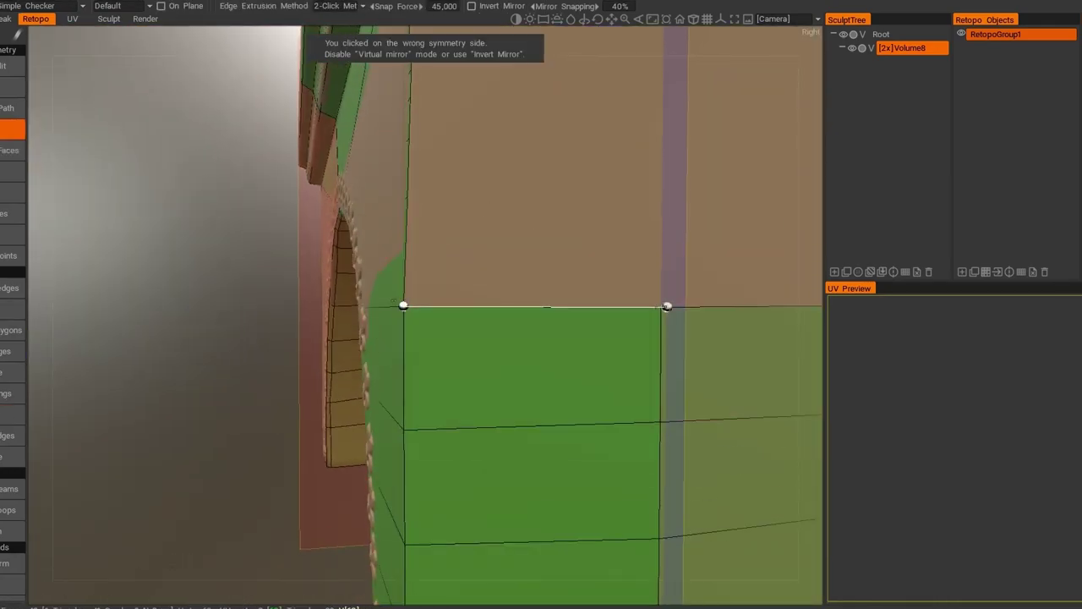
middle_click_drag(667, 306, 665, 376)
mouse_move(407, 252)
middle_mouse_down()
mouse_move(481, 242)
mouse_move(459, 121)
mouse_move(319, 274)
middle_mouse_up()
left_click(459, 121)
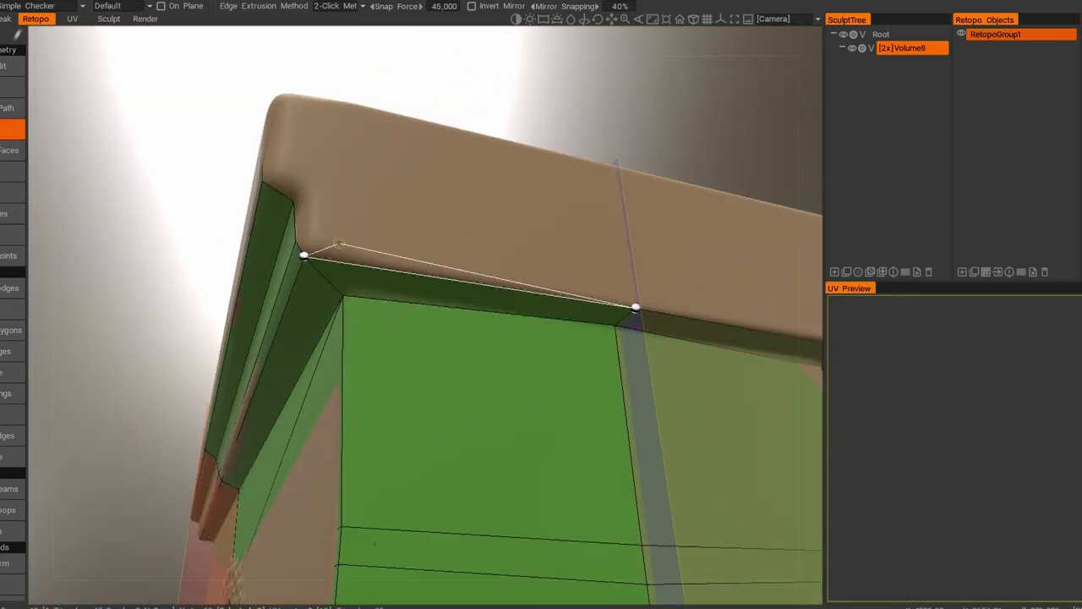
middle_click_drag(636, 285, 258, 225)
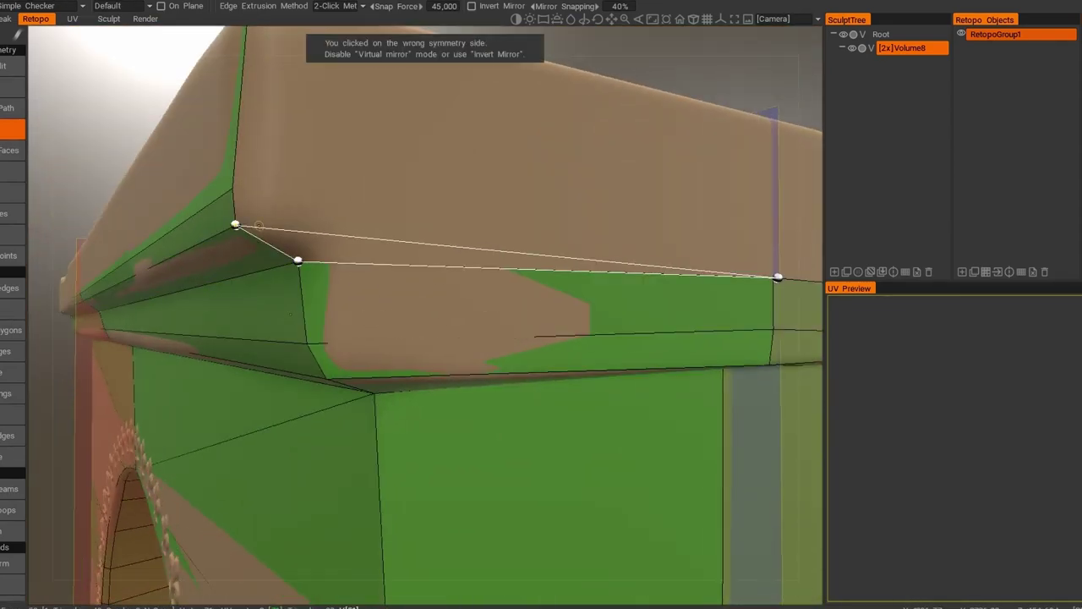
middle_click_drag(423, 338, 473, 253)
scroll(423, 339, "down", 5)
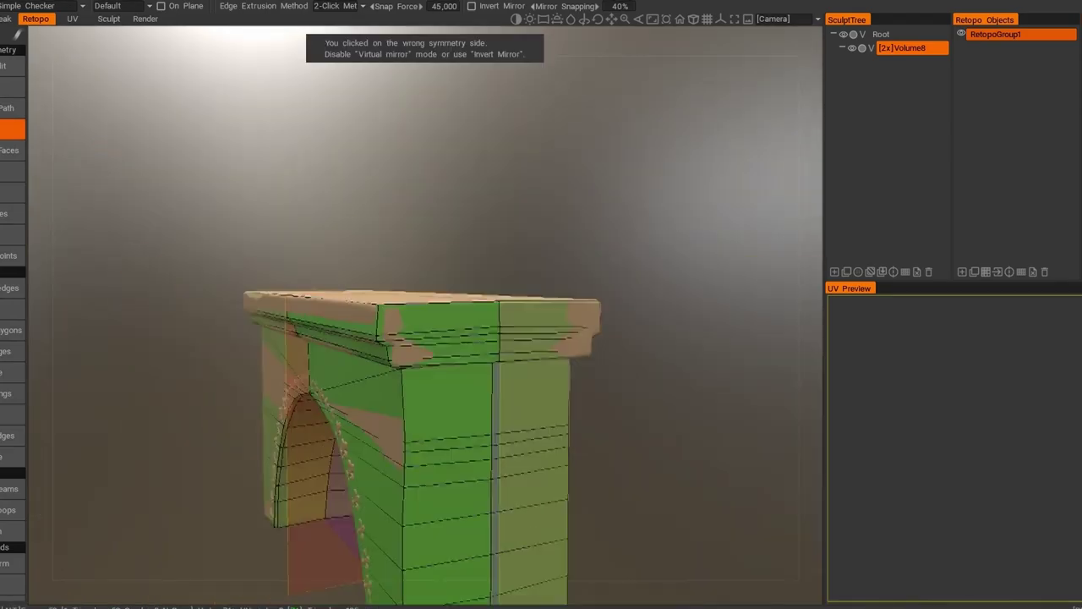
middle_click_drag(422, 338, 355, 254)
scroll(412, 304, "down", 5)
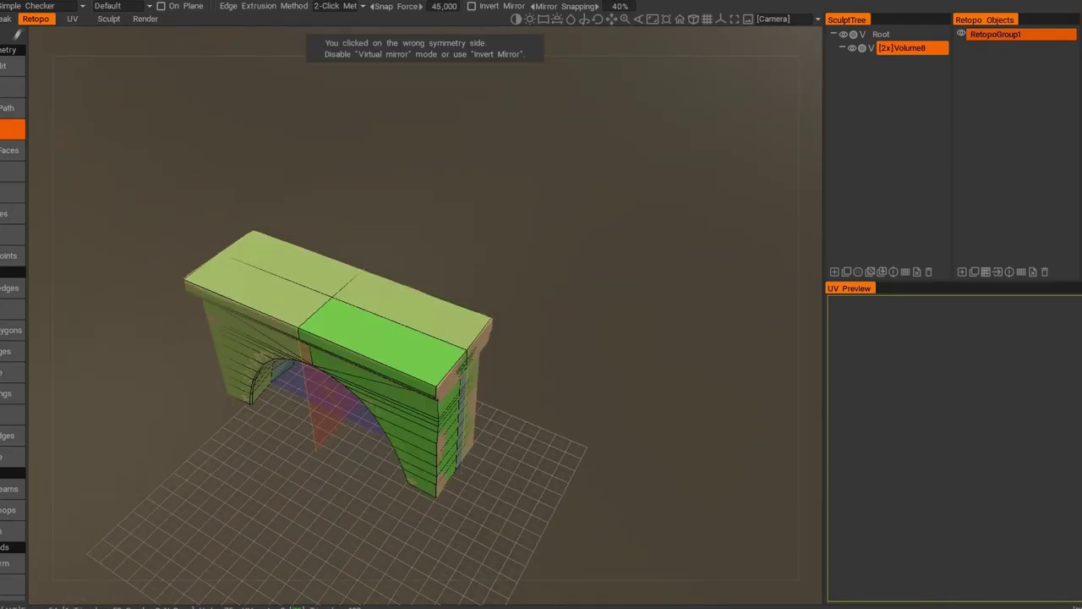
mouse_move(412, 304)
middle_mouse_down("shift")
mouse_move(474, 338)
mouse_move(342, 291)
middle_mouse_up("shift")
Mark UV seams splitting the top cornice and along the arch top
mouse_move(406, 321)
middle_mouse_down()
mouse_move(372, 304)
mouse_move(423, 313)
mouse_move(389, 296)
mouse_move(355, 304)
mouse_move(456, 279)
mouse_move(430, 114)
mouse_move(507, 254)
mouse_move(701, 394)
mouse_move(311, 298)
mouse_move(389, 304)
mouse_move(638, 425)
mouse_move(463, 170)
mouse_move(591, 338)
mouse_move(485, 365)
mouse_move(541, 427)
mouse_move(439, 321)
mouse_move(431, 339)
middle_mouse_up()
left_click(9, 239)
scroll(412, 304, "up", 5)
scroll(412, 305, "up", 3)
left_click(311, 298)
left_click(462, 170)
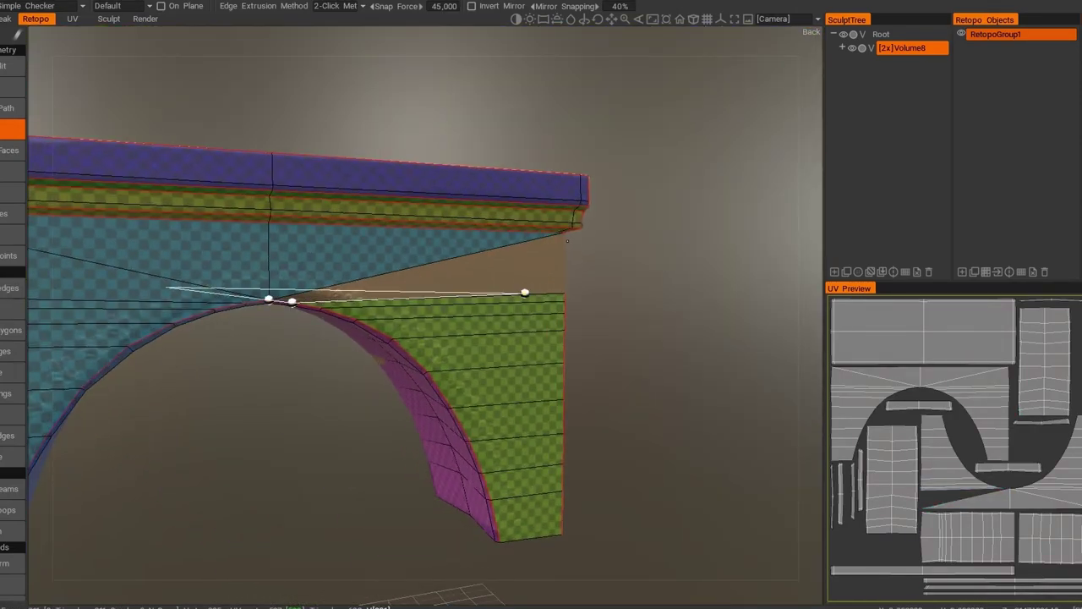
Fill the remaining gap beside the arch top with a new quad
scroll(456, 262, "up", 3)
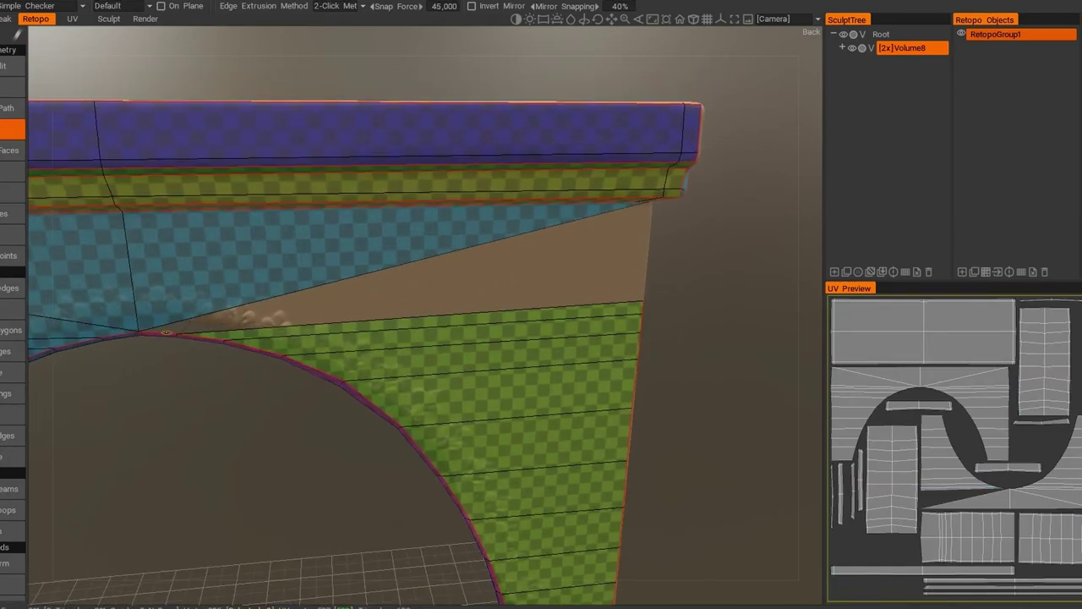
left_click(641, 276)
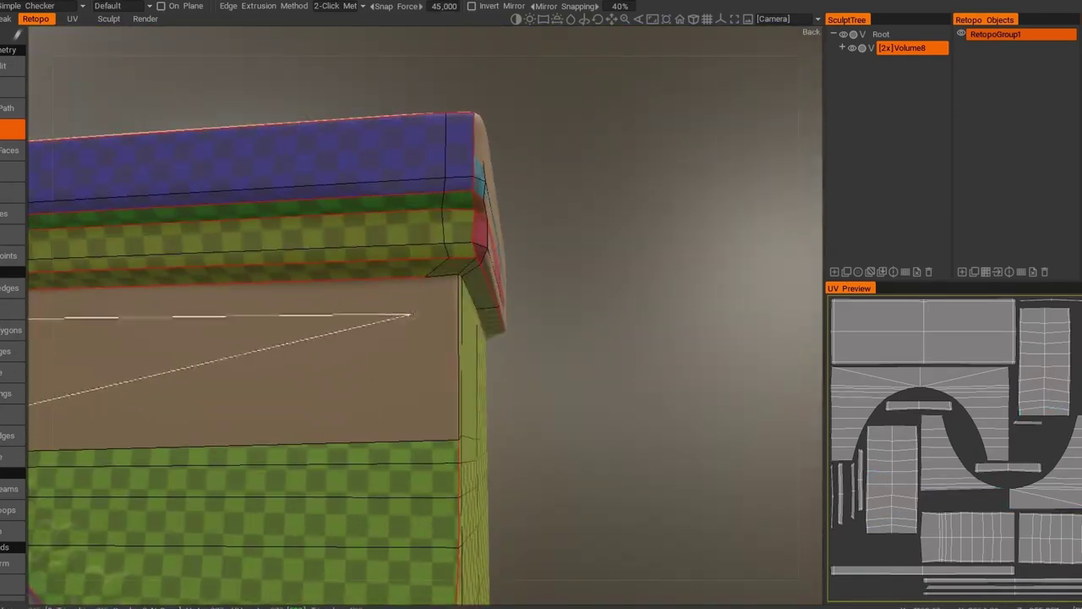
left_click(458, 438)
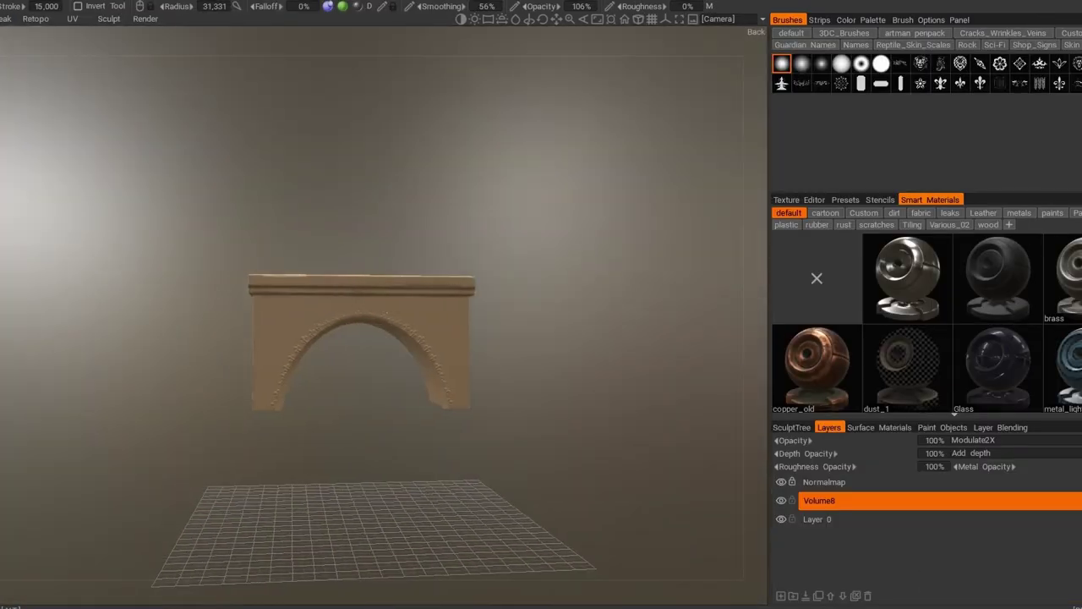
Confirm the curvature bake, then resample the sculpted arch down to 1120
left_click(277, 411)
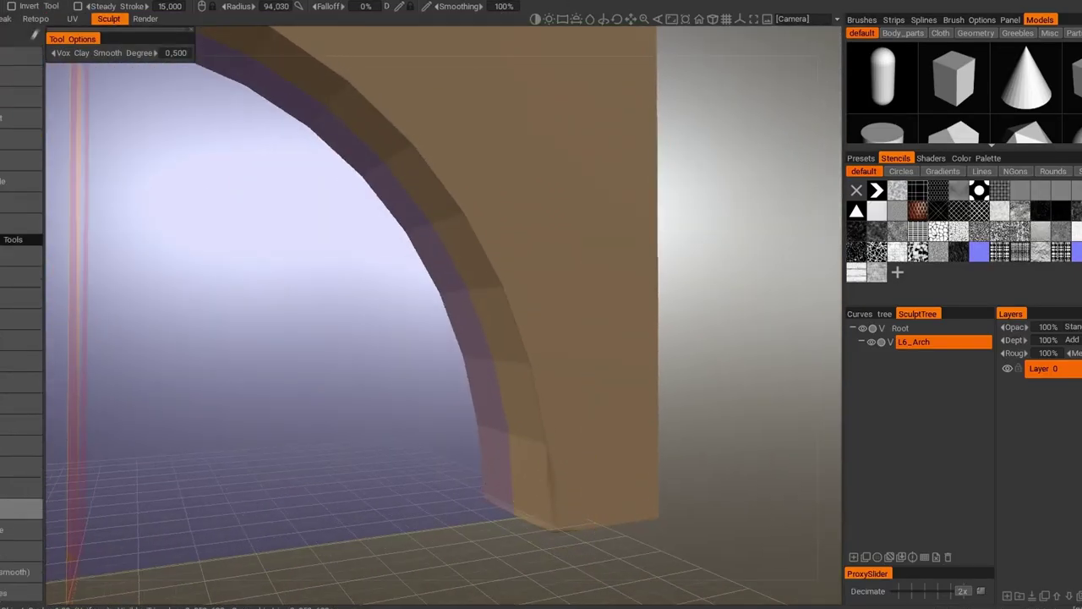
key("space")
left_click(144, 242)
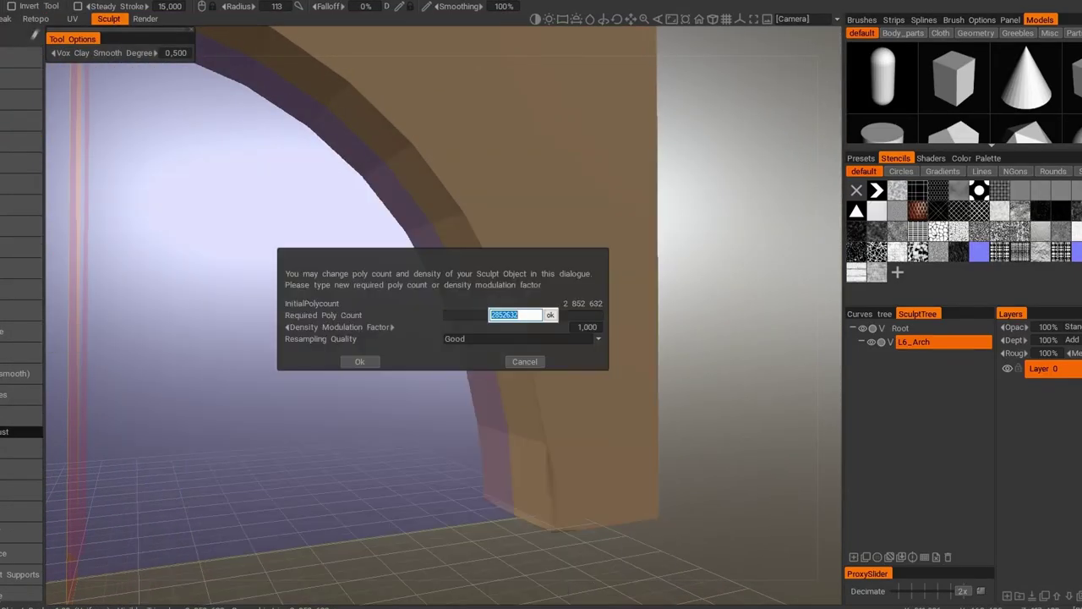
key("Return")
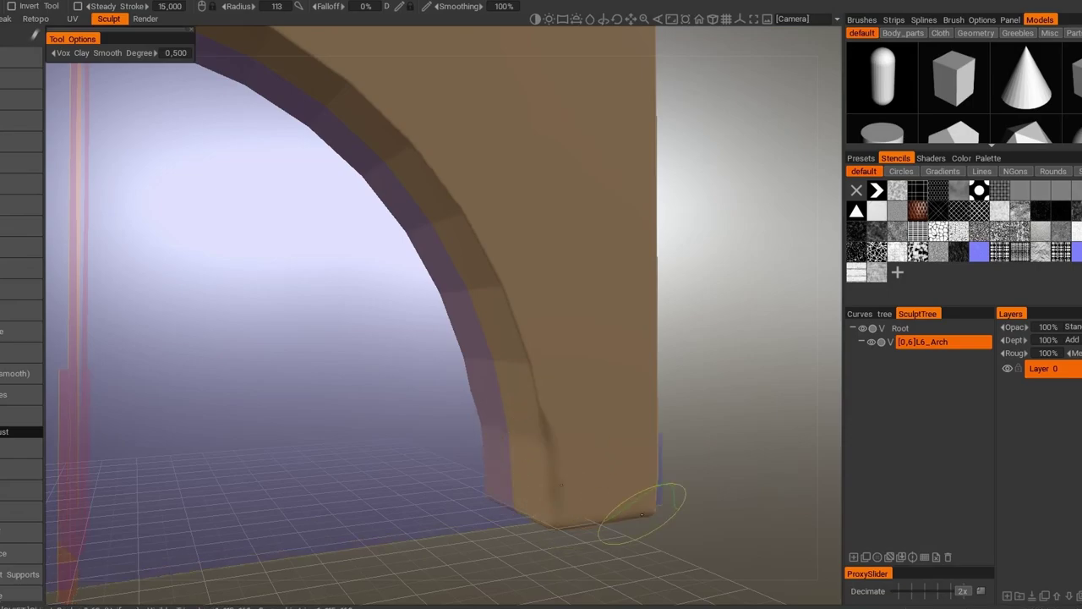
Resample the arch sculpt again, confirming the new 1x density
middle_click_drag(393, 100, 223, 42)
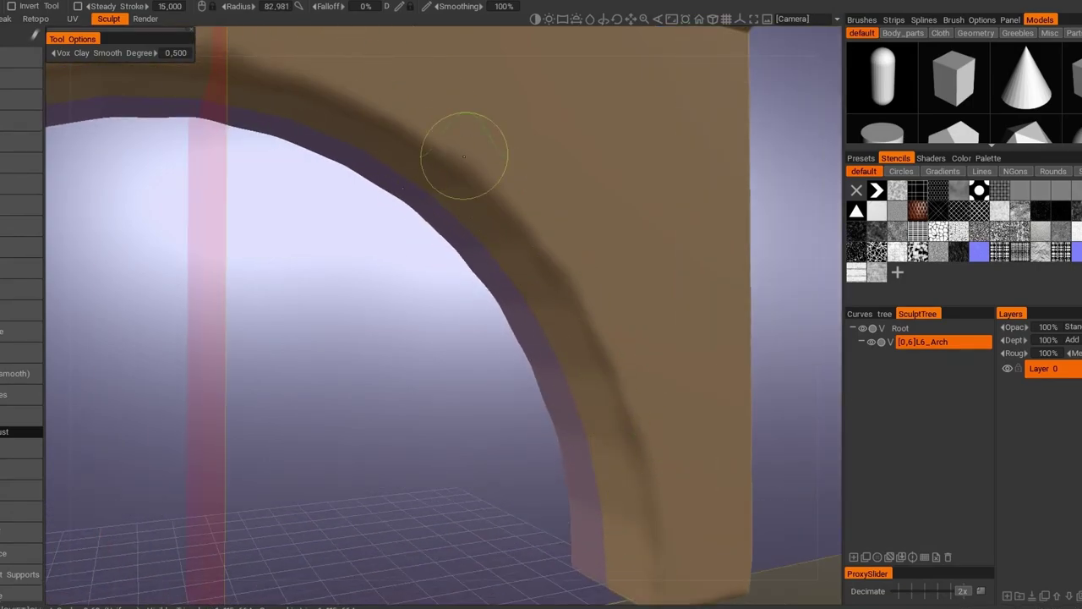
middle_click_drag(383, 150, 391, 520)
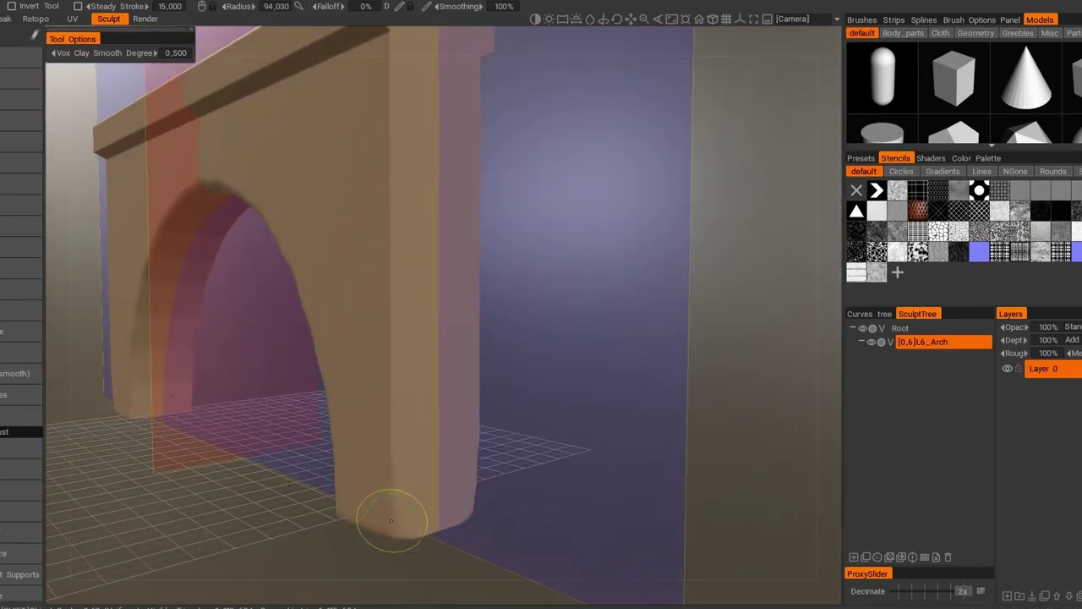
middle_click_drag(387, 236, 575, 222)
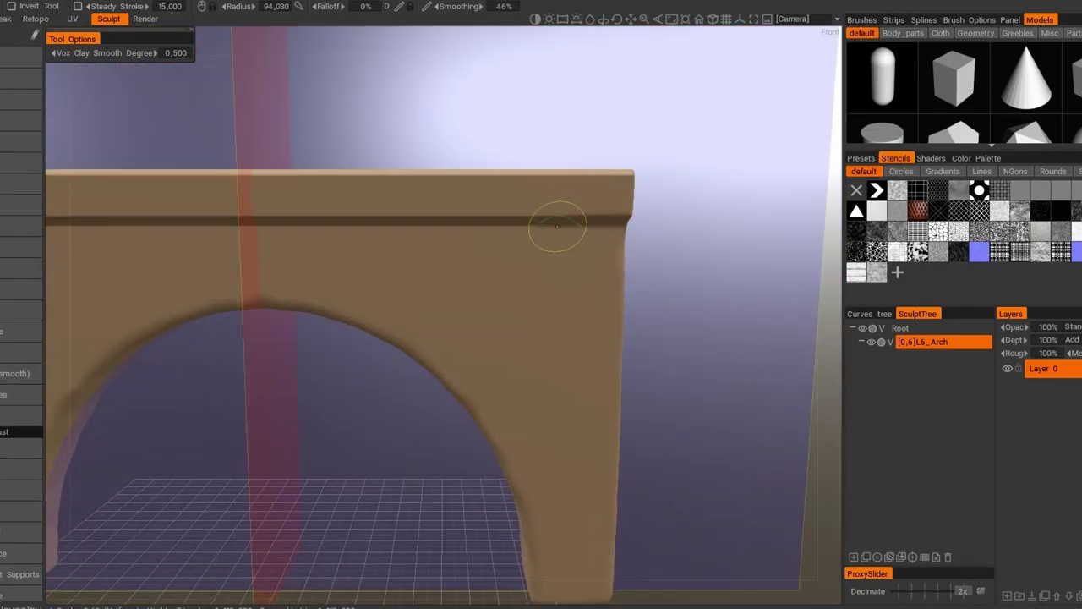
key("Home")
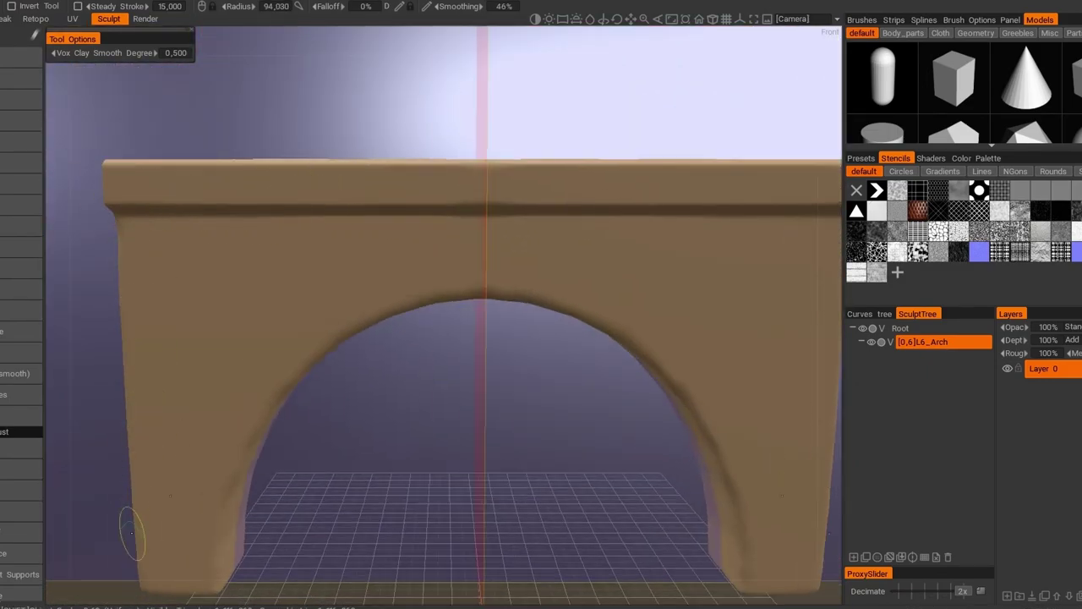
mouse_move(132, 532)
middle_mouse_down()
mouse_move(727, 290)
mouse_move(476, 465)
middle_mouse_up()
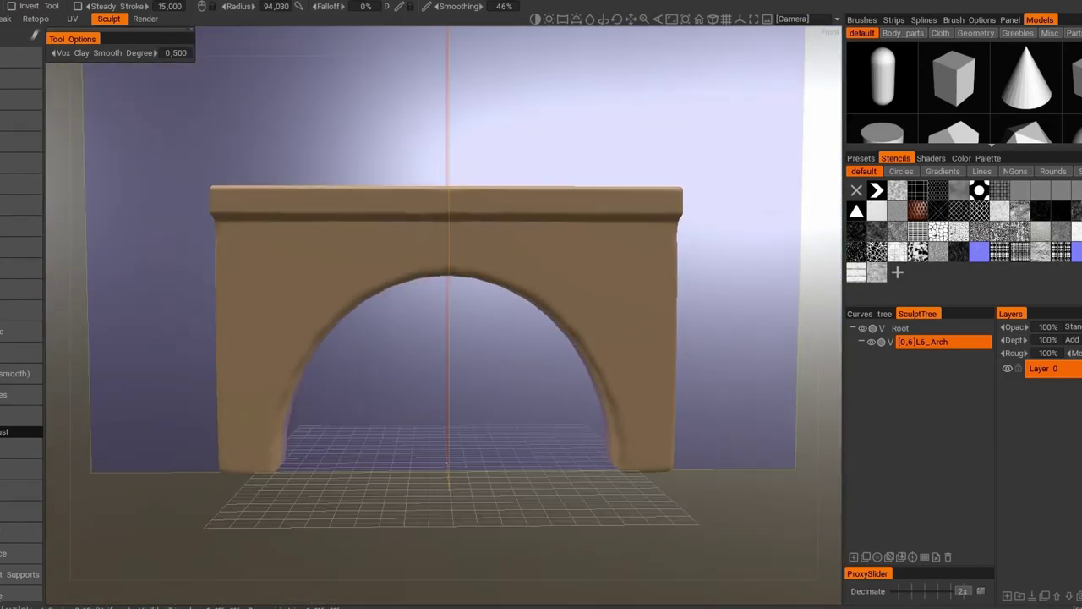
key("space")
key("Return")
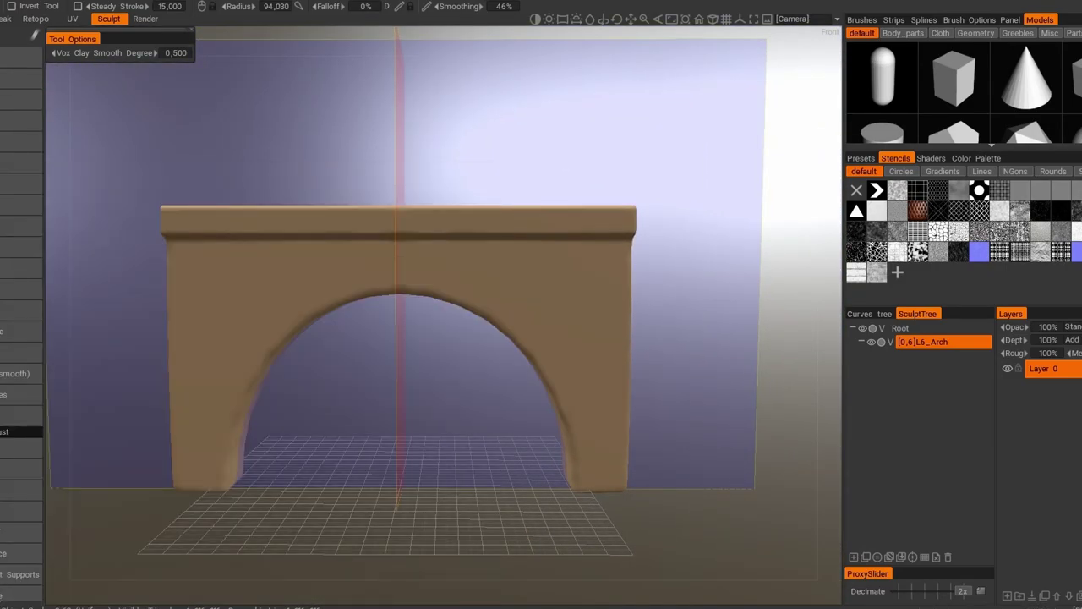
key("space")
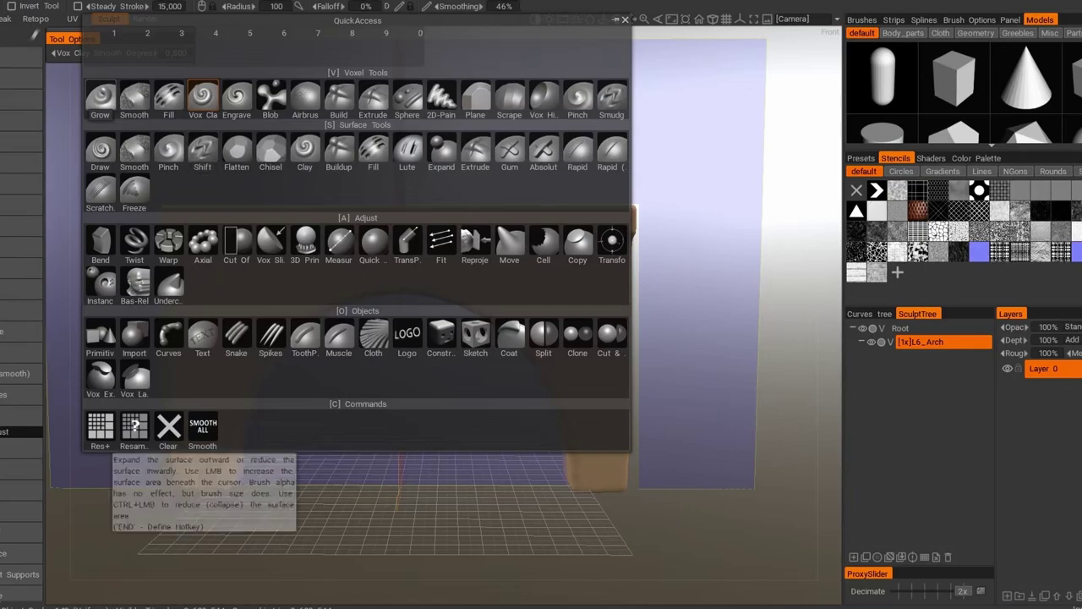
Draw a curve along the arch edge and apply it as raised ribbed trim
left_click(103, 423)
scroll(564, 463, "up", 5)
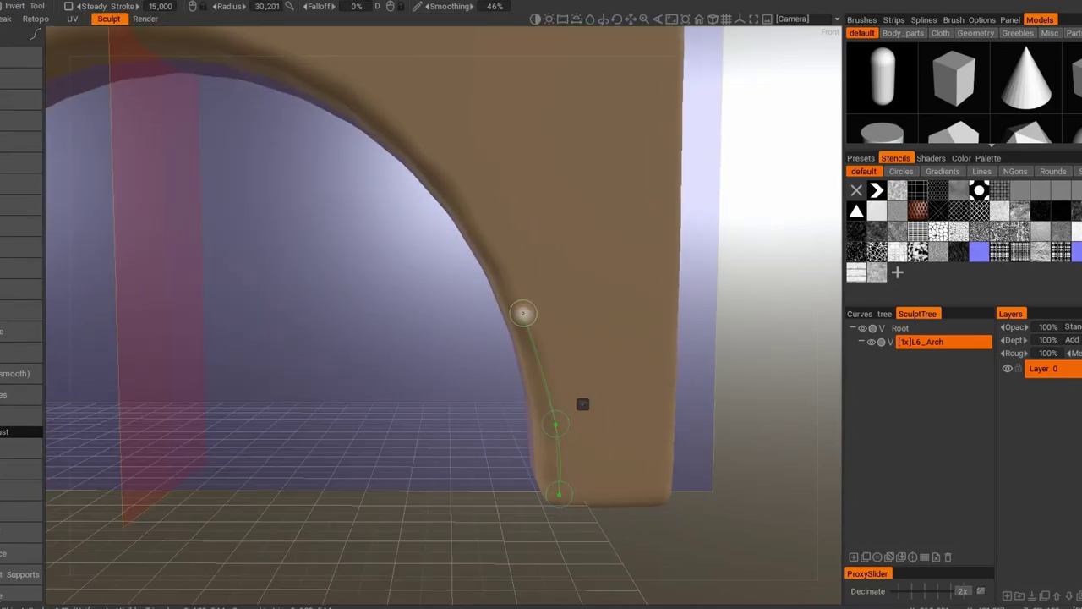
left_click(523, 314)
scroll(522, 314, "down", 3)
left_click(461, 193)
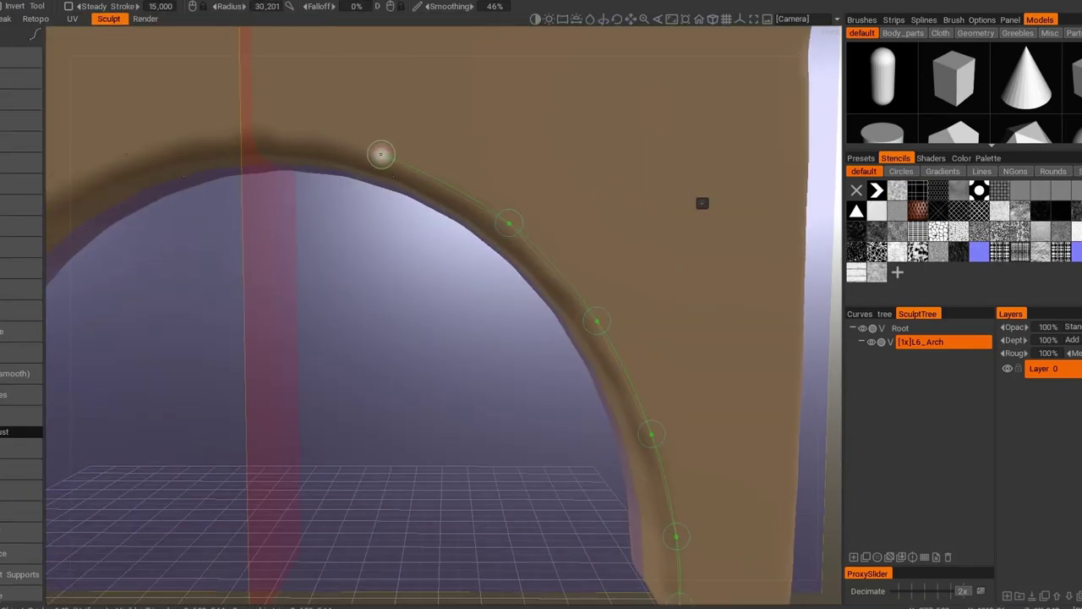
key("Return")
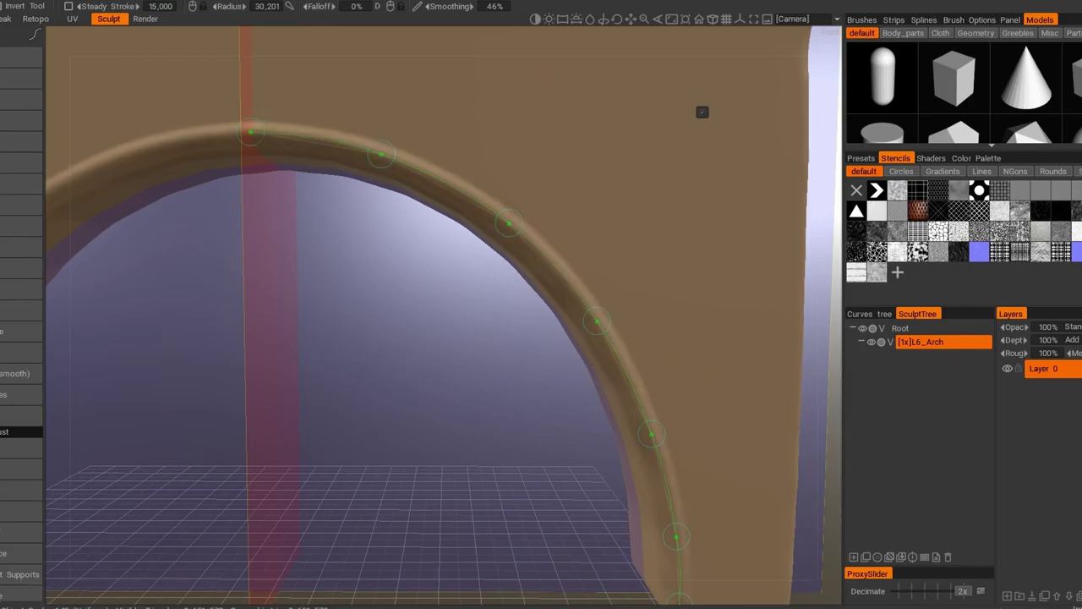
Inspect the ribbed trim running over the top of the arch
scroll(482, 493, "up", 3)
middle_click_drag(506, 258, 714, 342)
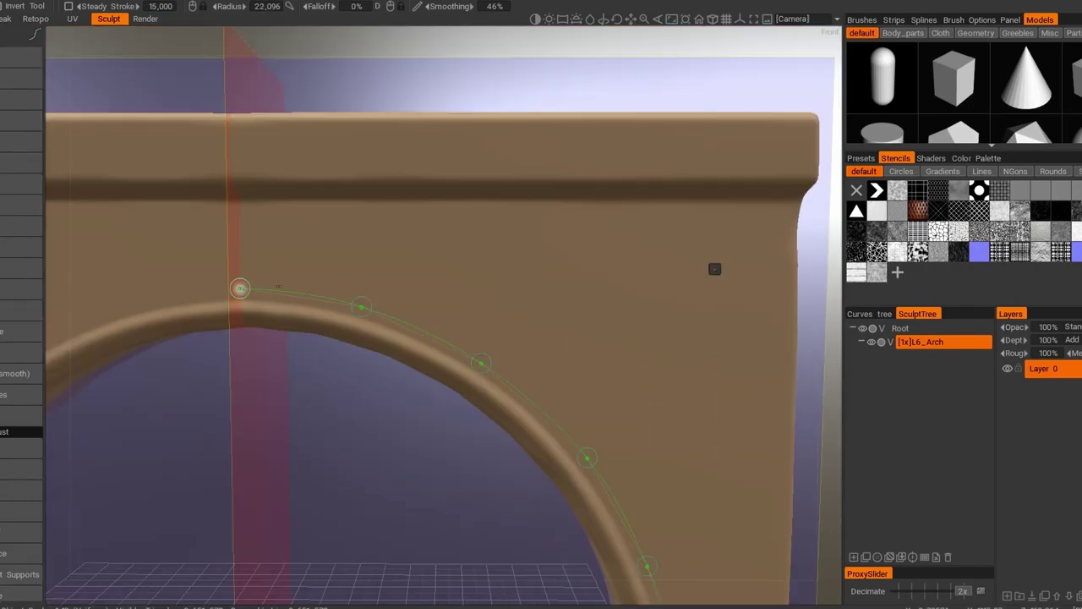
scroll(714, 269, "down", 3)
scroll(476, 500, "up", 4)
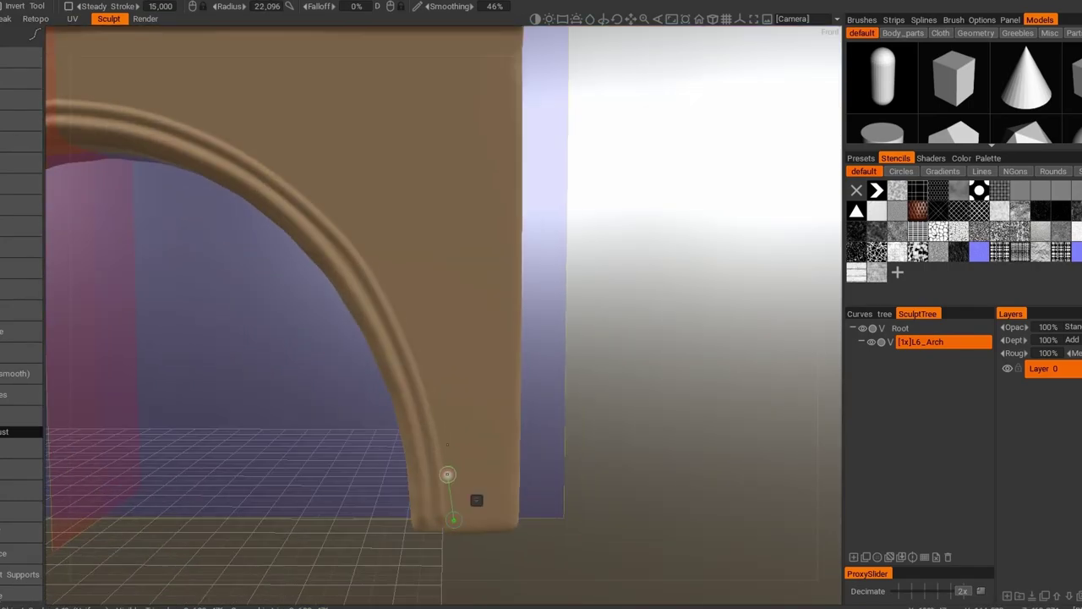
middle_click_drag(476, 233, 812, 261)
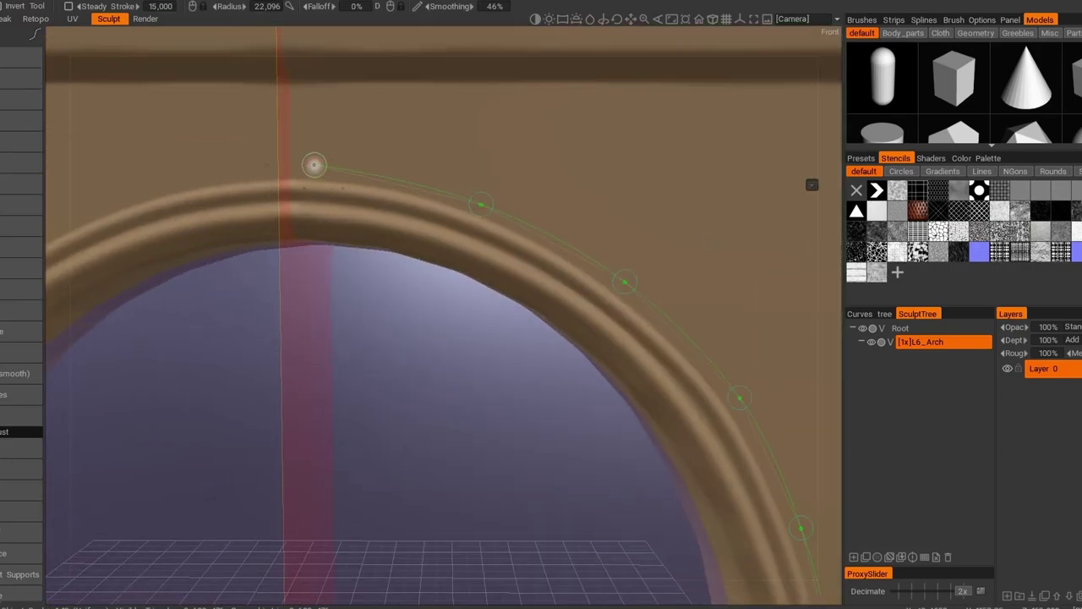
scroll(322, 189, "down", 4)
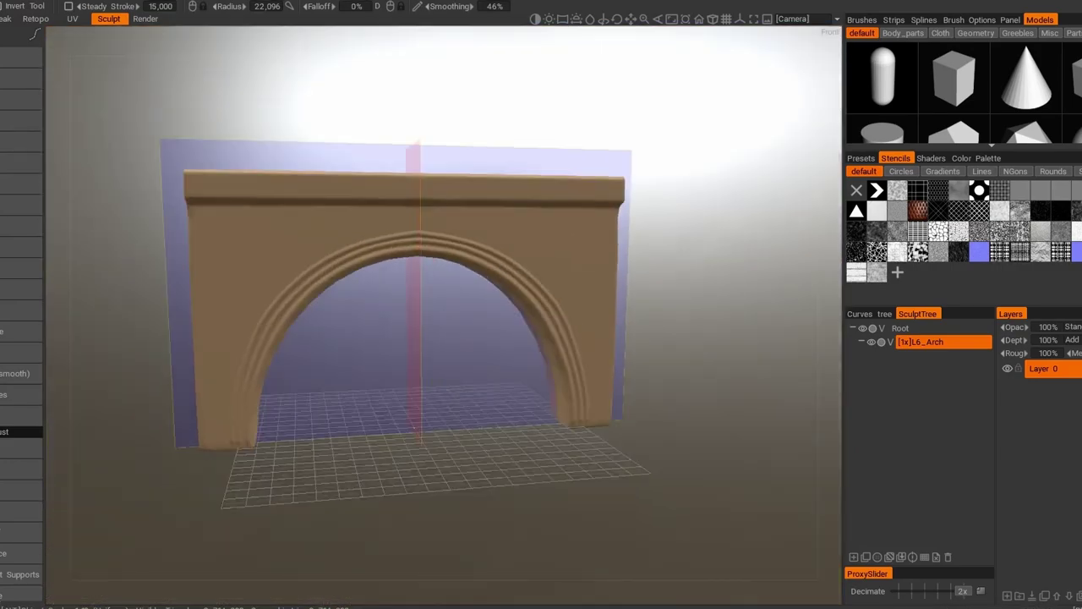
scroll(322, 190, "up", 2)
scroll(322, 189, "up", 3)
key("space")
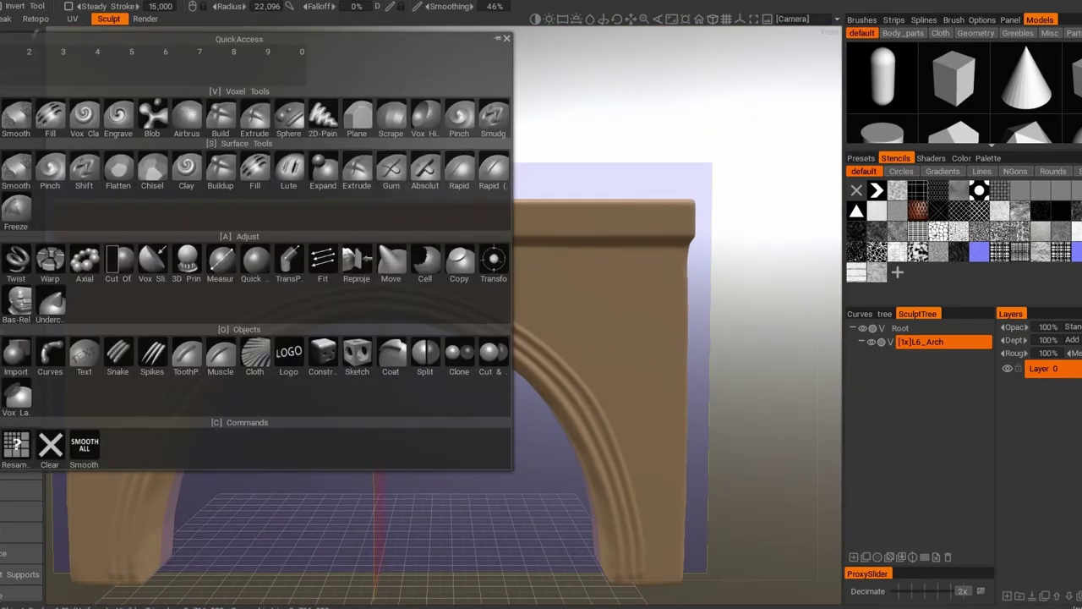
Scrape the dents flat along the top beam's vertical edge and corner
left_click(391, 119)
scroll(475, 249, "up", 3)
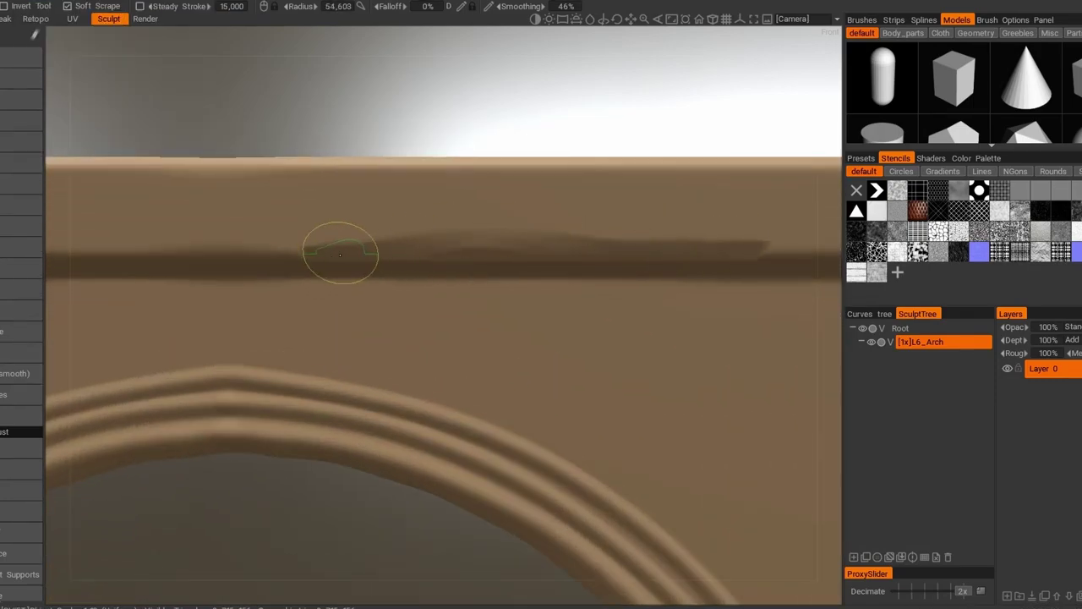
middle_click_drag(278, 244, 454, 372)
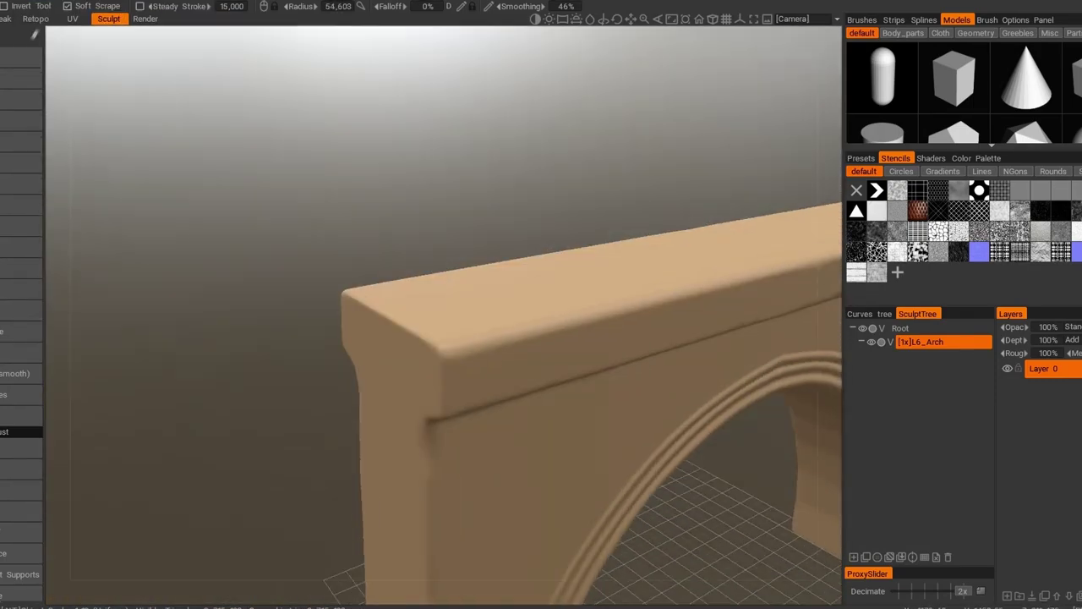
left_click_drag(449, 465, 476, 380)
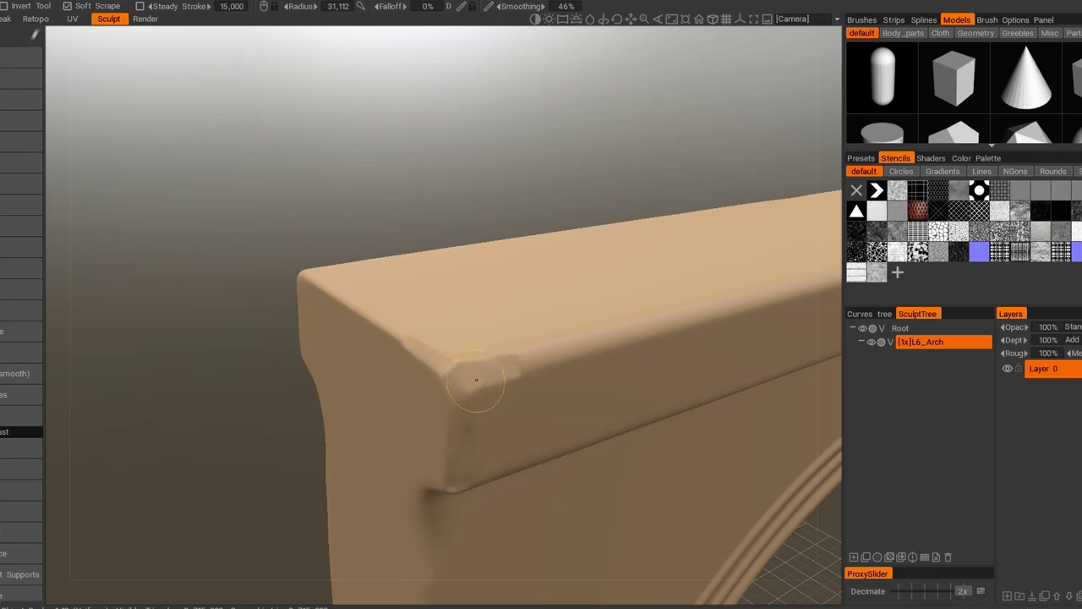
middle_click_drag(438, 454, 546, 309)
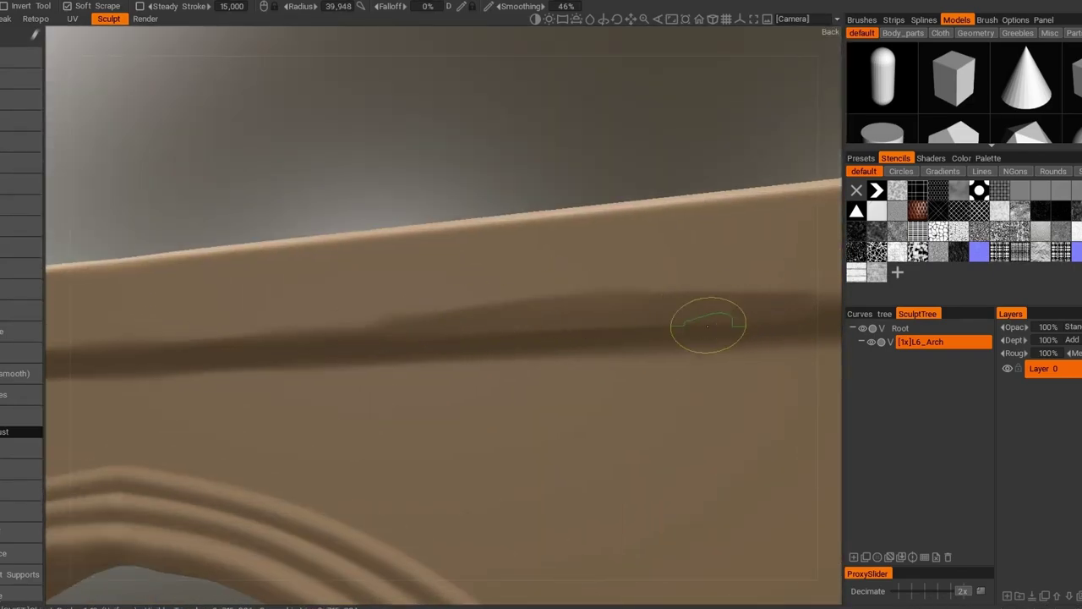
middle_click_drag(708, 325, 662, 288)
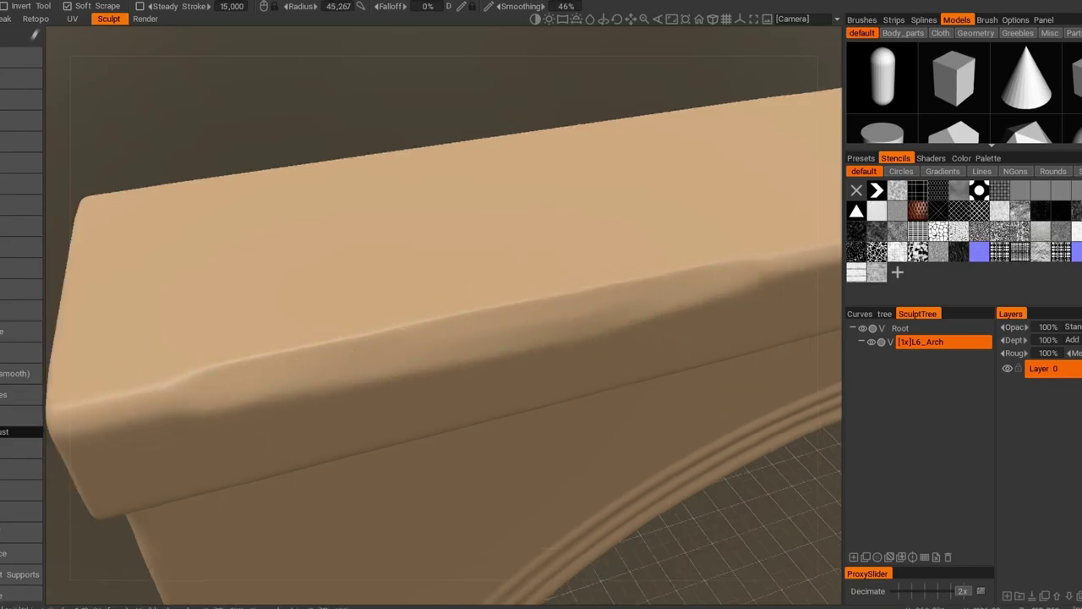
mouse_move(631, 329)
middle_mouse_down()
mouse_move(592, 304)
mouse_move(507, 304)
middle_mouse_up()
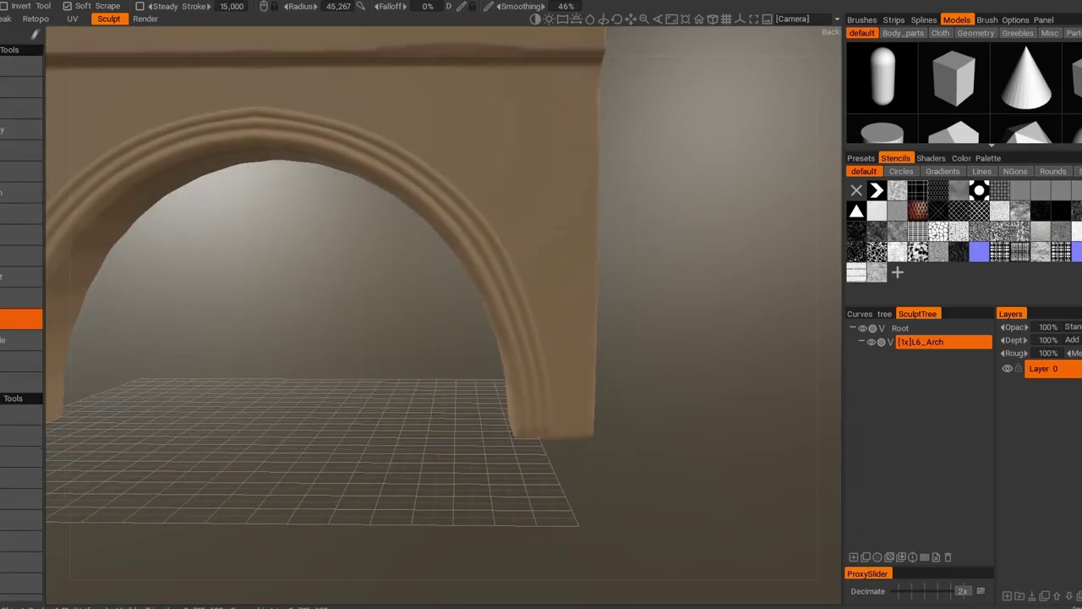
left_click(35, 18)
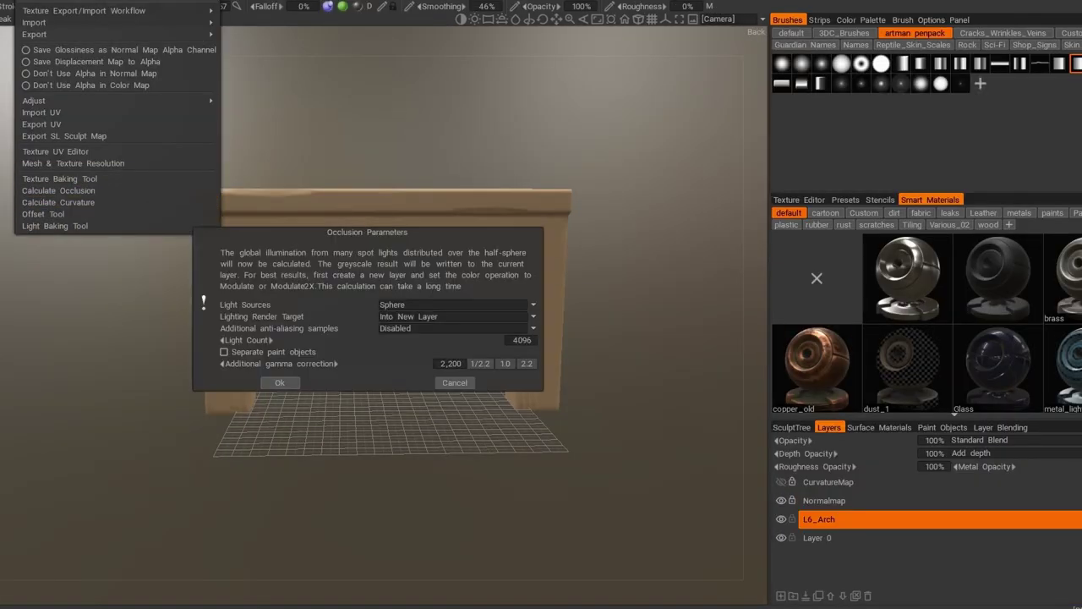
Select the L6_Concrete smart material and review it in the material editor
left_click(997, 308)
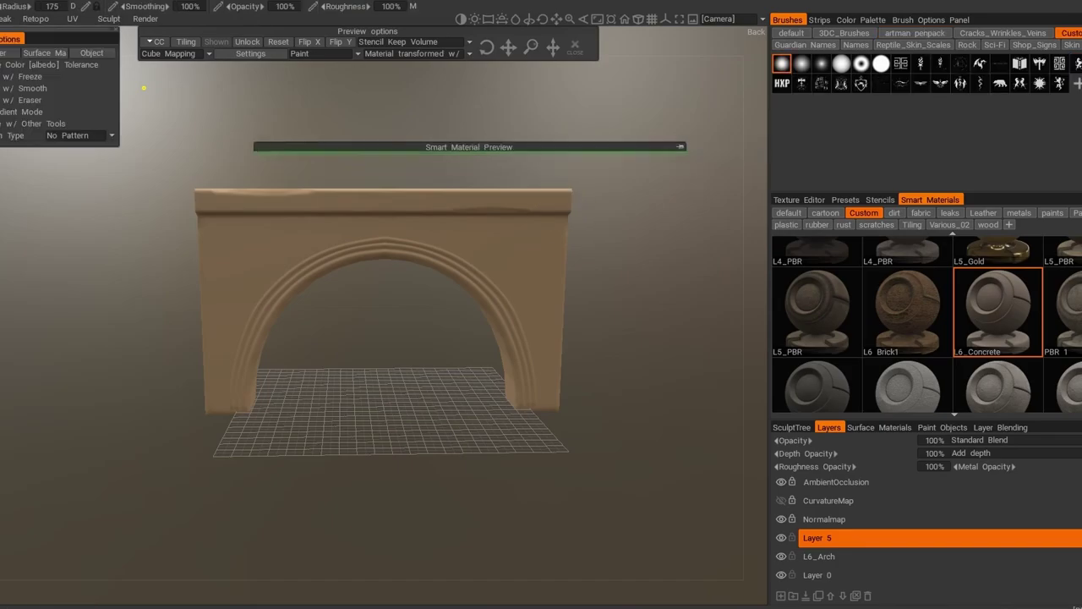
right_click(998, 309)
left_click(956, 221)
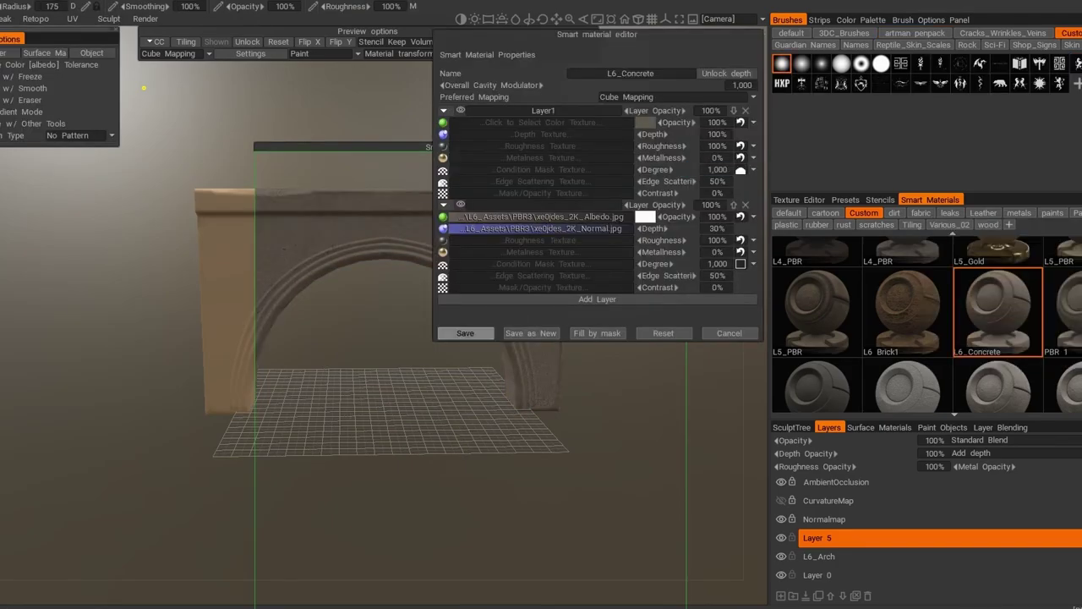
key("Escape")
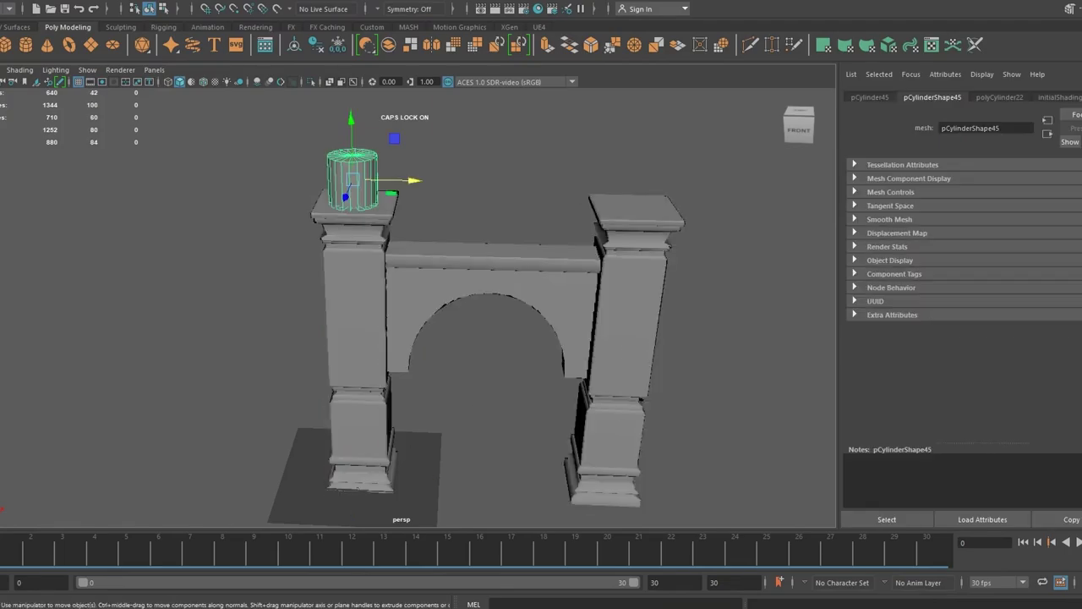
Select and frame the cylinder on top of the pillar
left_click(508, 423)
left_click(351, 178)
key("f")
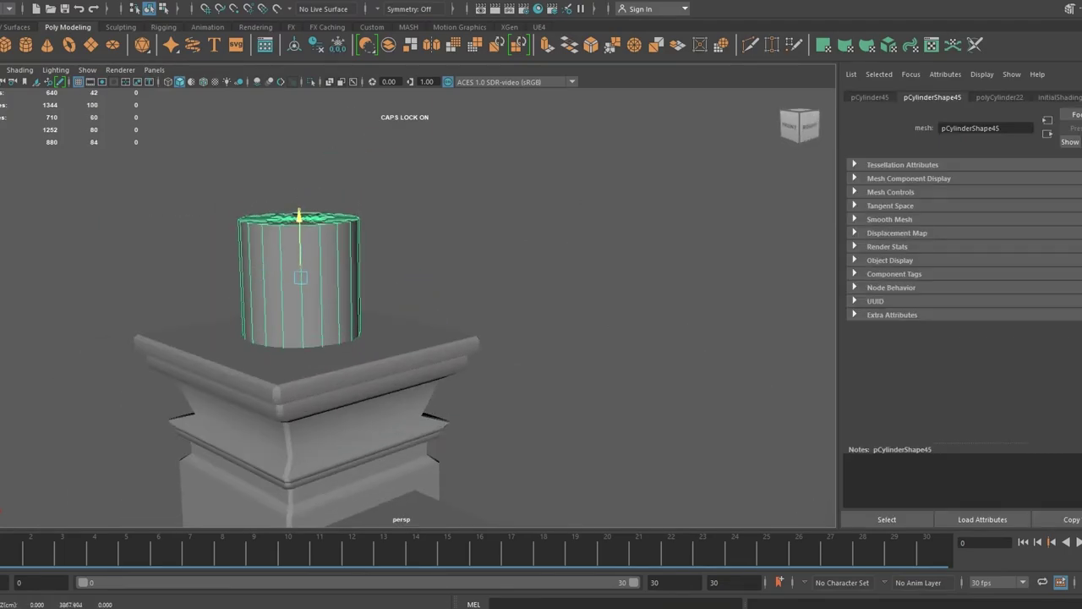
key("F8")
key("w")
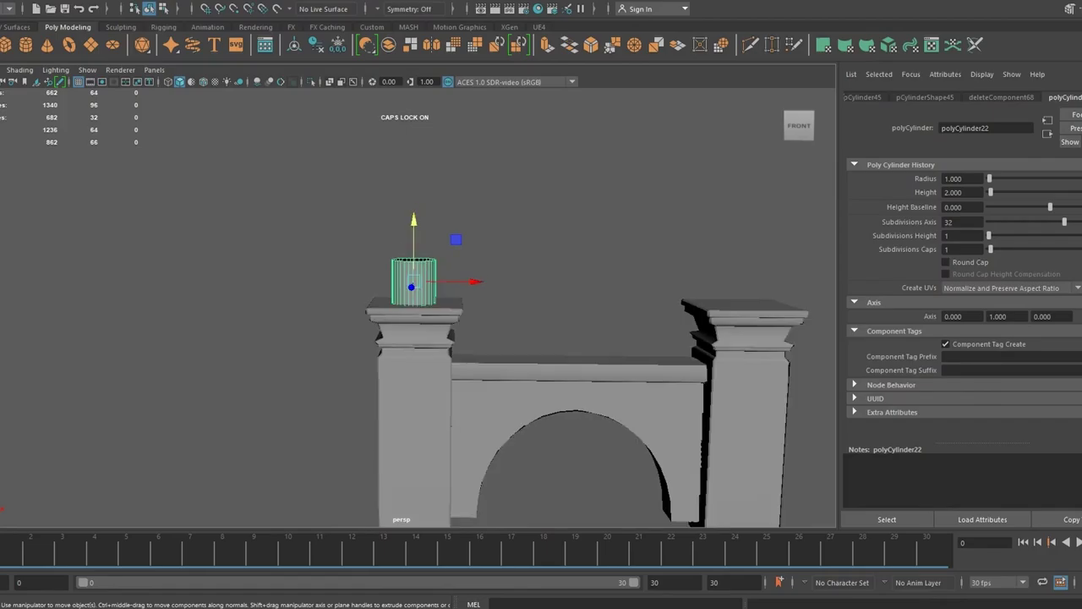
Insert two edge loops on the cylinder and scale them into a tapered stem
key("f")
right_click_drag(271, 253, 338, 203, "shift")
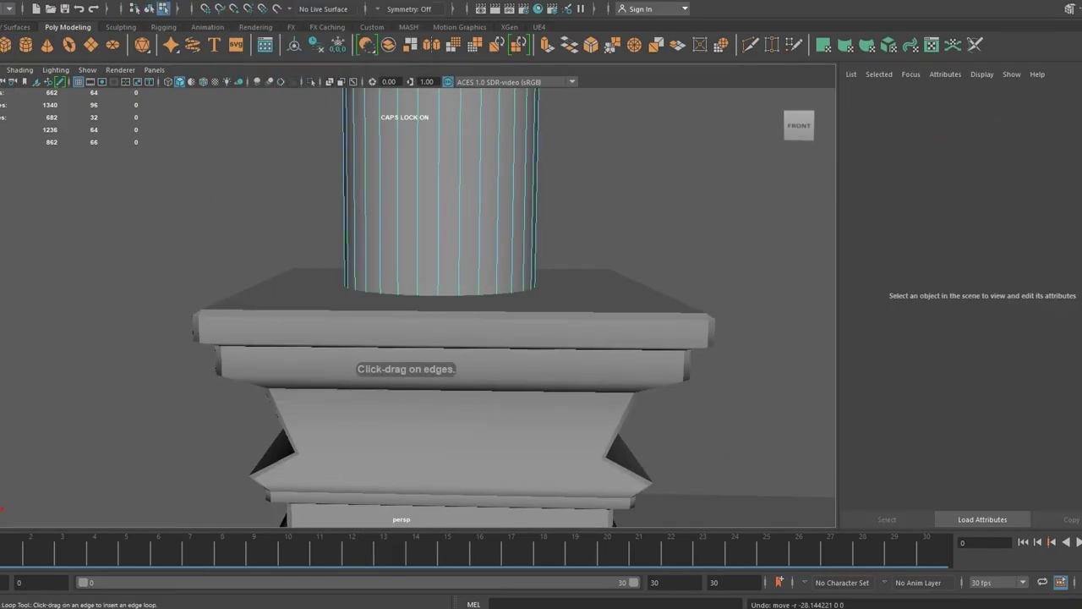
left_click(439, 165)
middle_click_drag(440, 164, 439, 321, "alt")
left_click(446, 345)
key("w")
key("4")
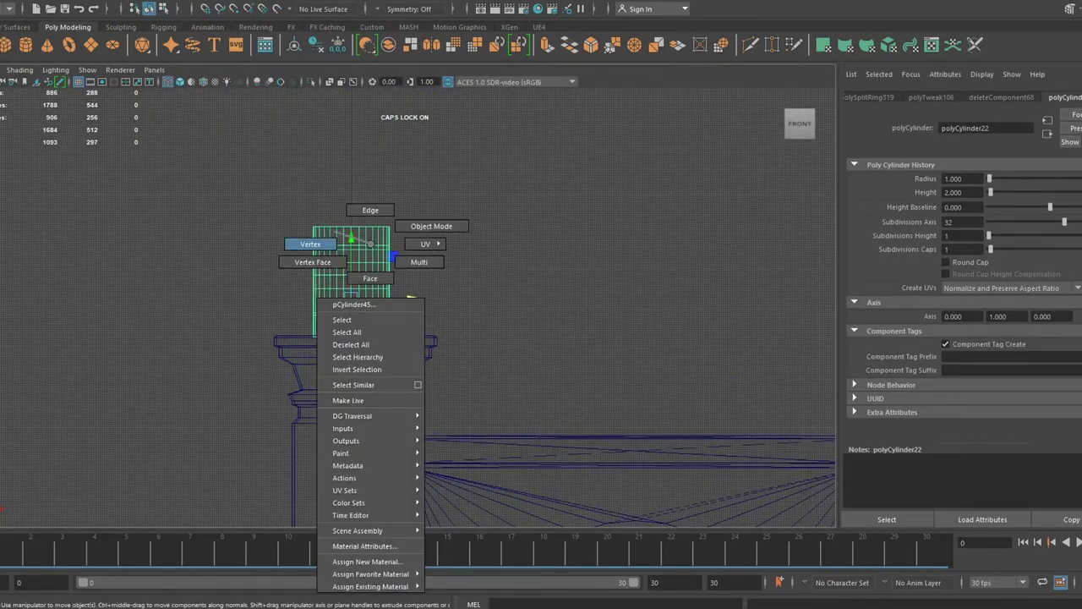
left_click_drag(364, 245, 364, 211)
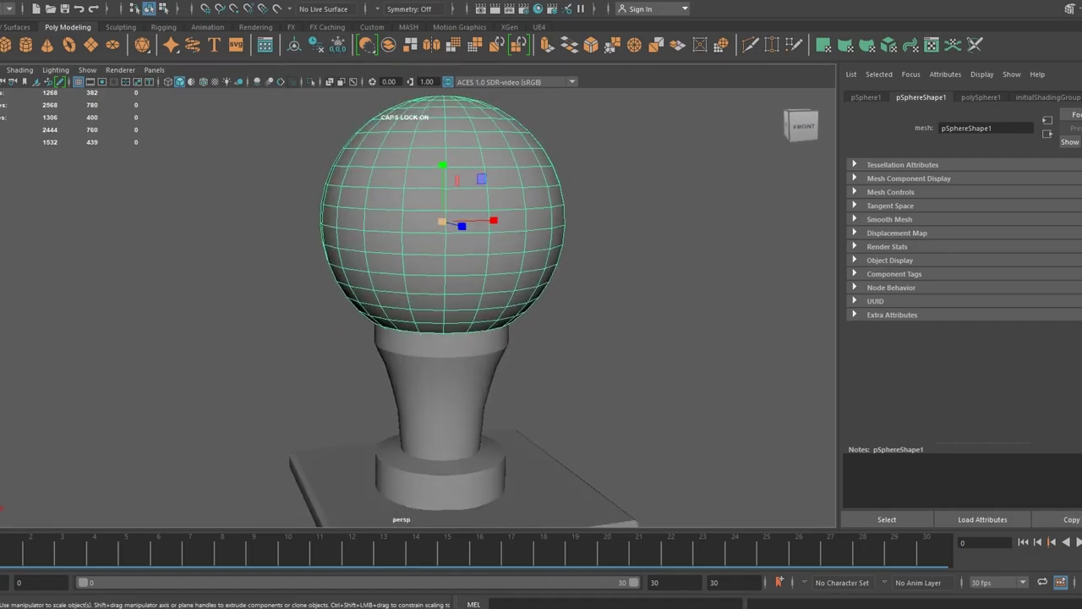
Shape the finial's top in component mode and view it from the left
key("w")
right_click(443, 133)
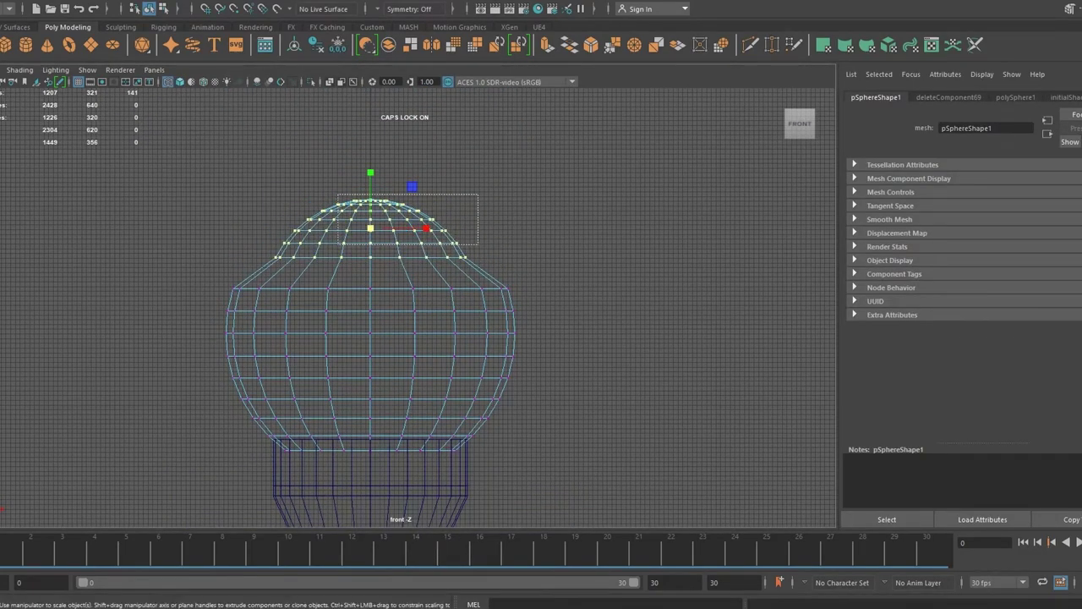
key("space")
key("space")
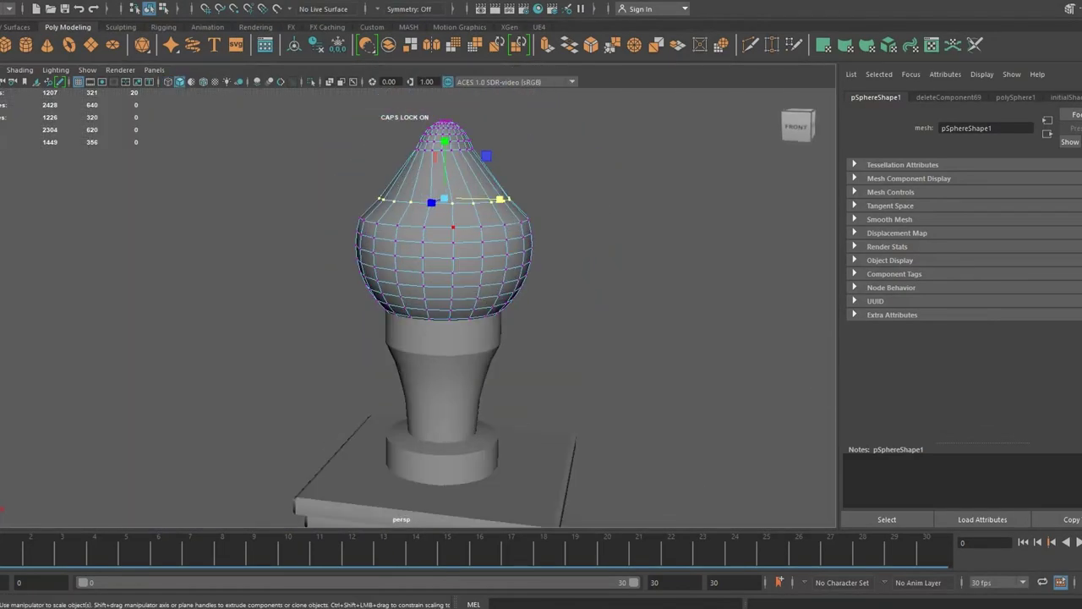
left_click_drag(508, 254, 397, 254, "alt")
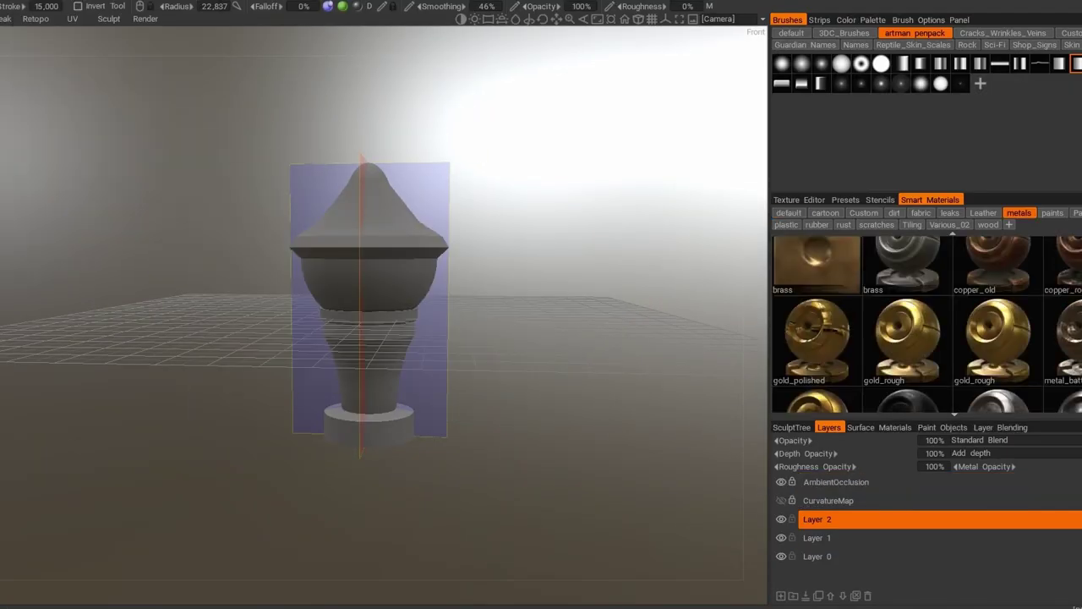
Zoom in and out on the dark-metal finial
scroll(385, 321, "up", 3)
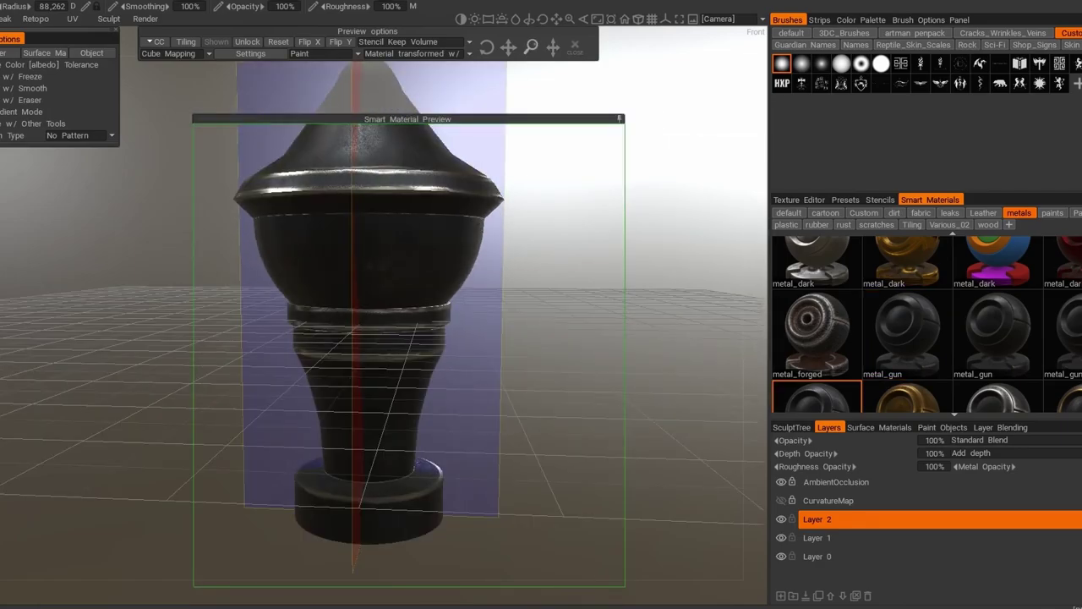
scroll(144, 88, "down", 5)
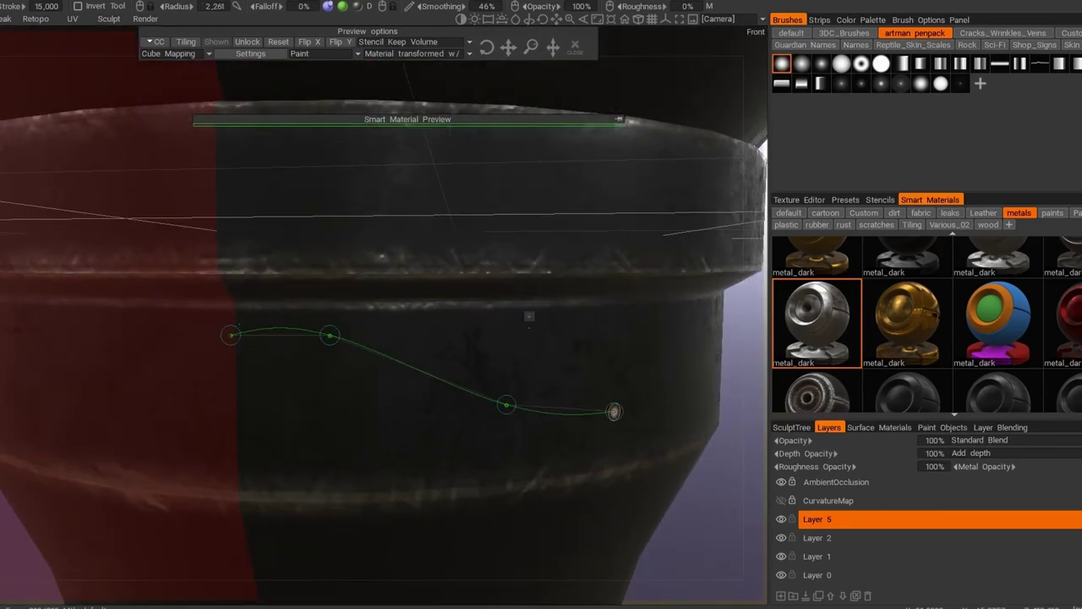
Orbit the finial around to view its wrapped neck band from the right side
middle_click_drag(529, 317, 364, 222)
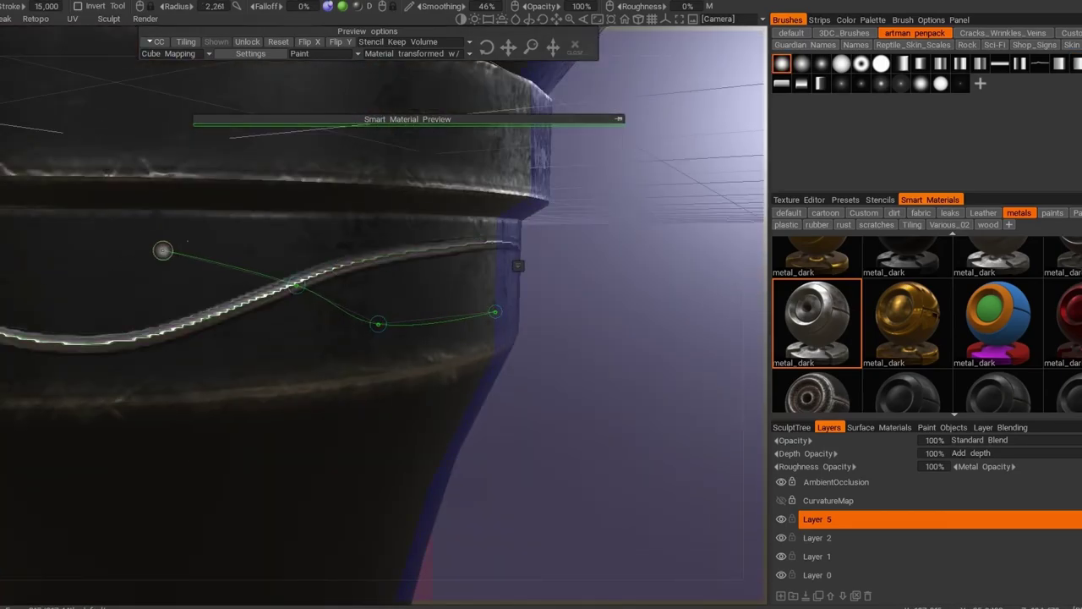
middle_click_drag(162, 250, 499, 269)
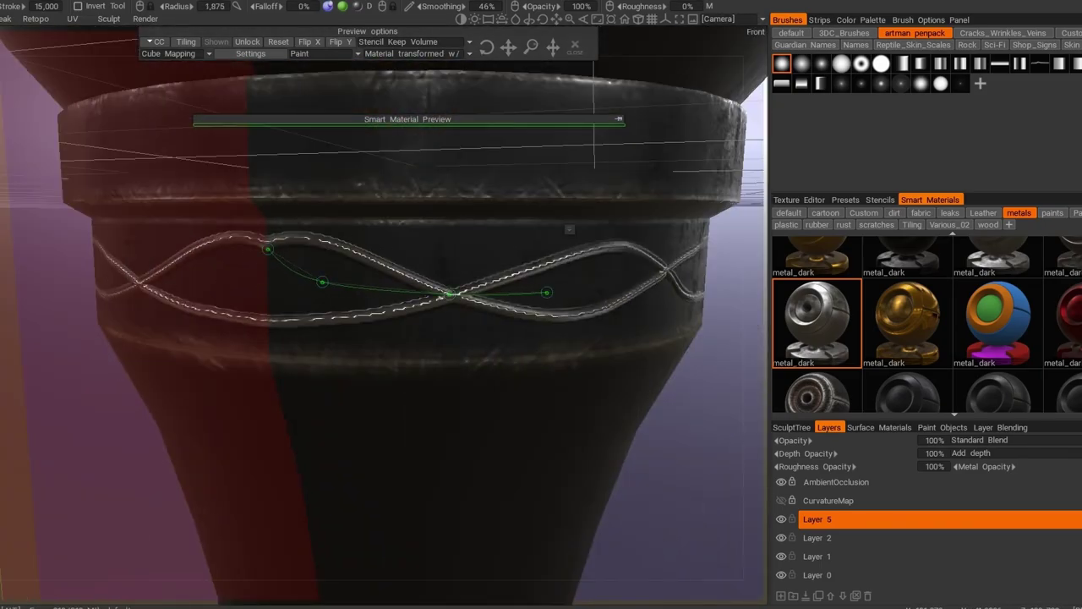
middle_click_drag(569, 229, 350, 223)
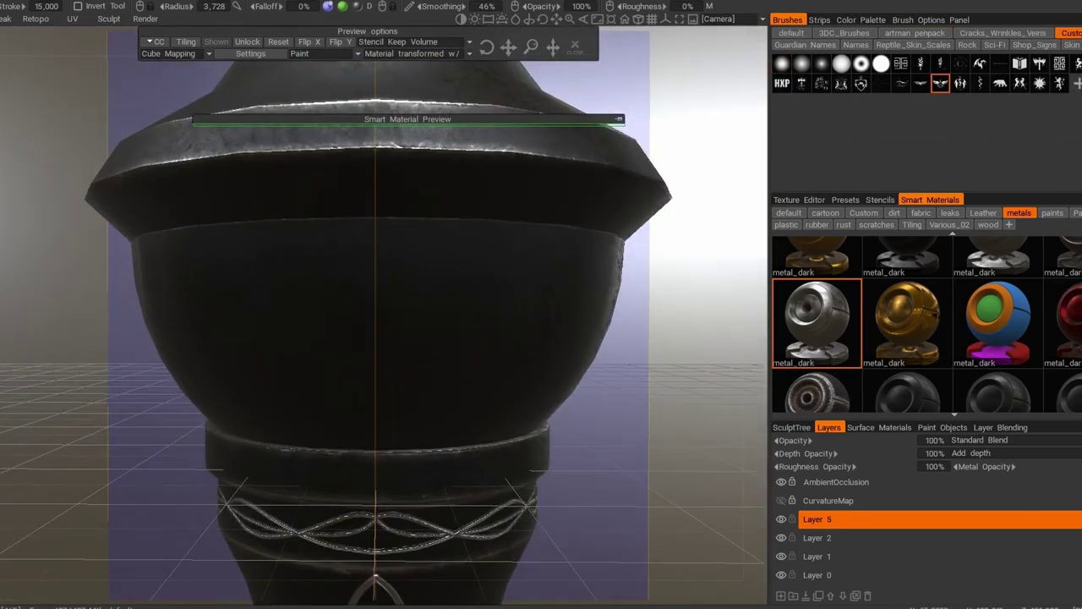
Enlarge the eagle stamp brush's radius over the finial's rounded bulb
right_click_drag(377, 300, 374, 313)
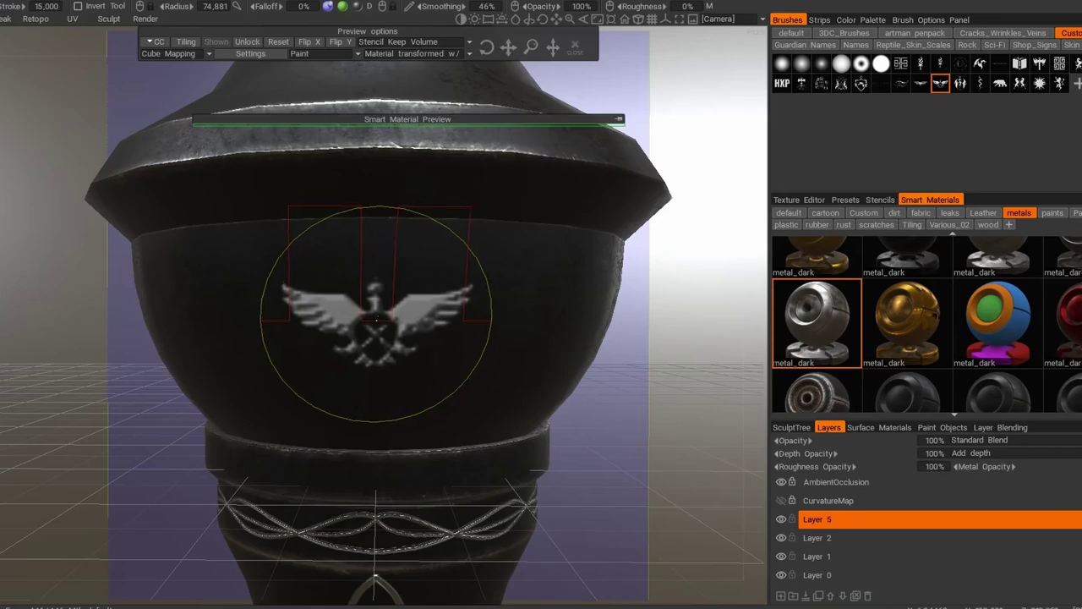